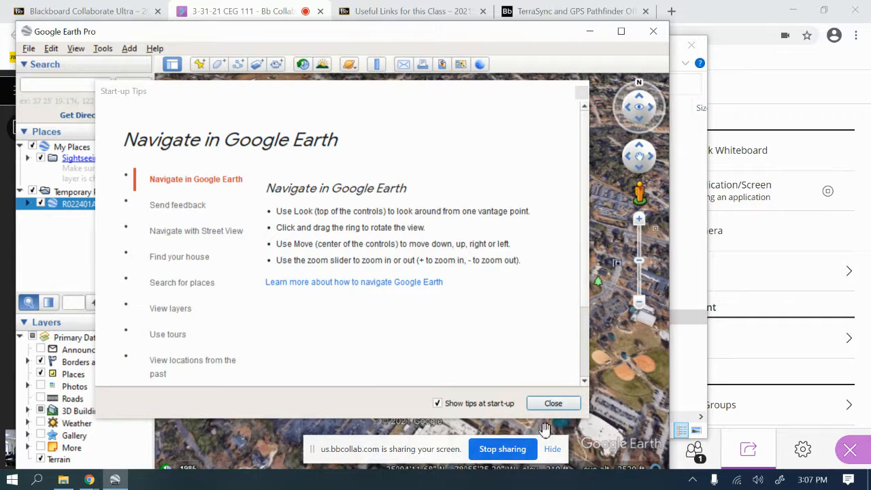
Step: Dismiss the start-up tips and the screen-sharing notice, and frame both outlined parking lots with their light poles in the 3D view
left_click(553, 404)
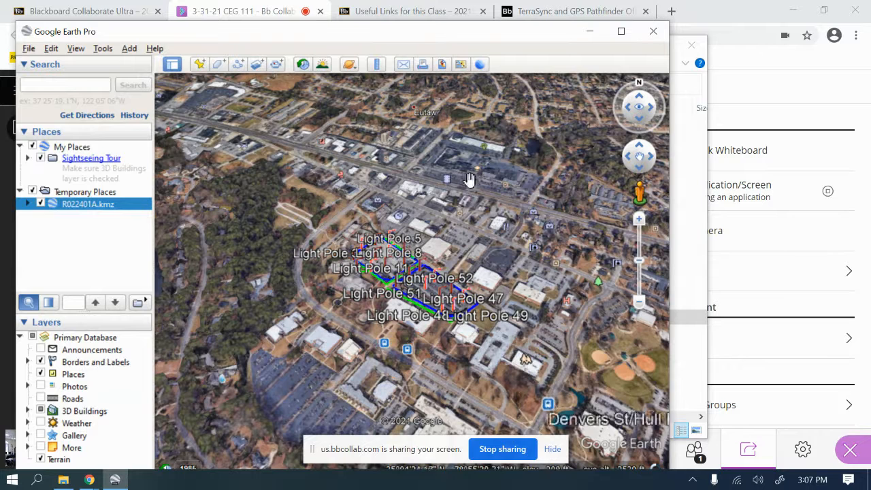
left_click(551, 449)
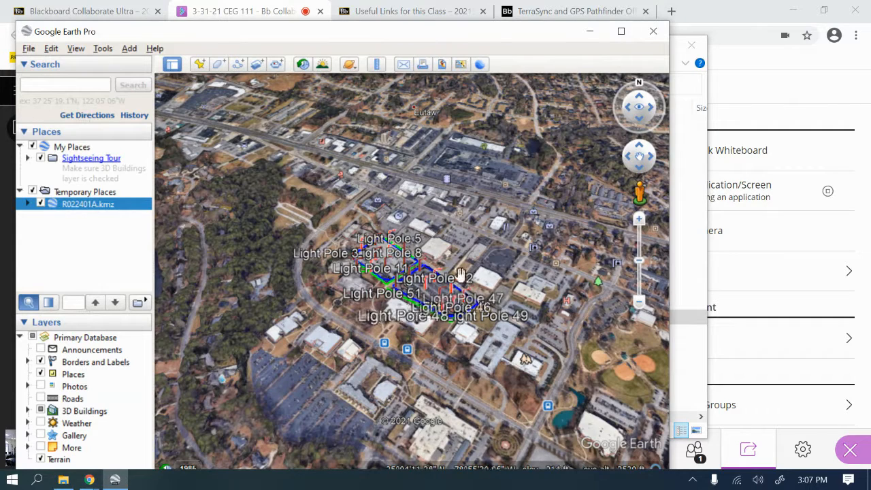
scroll(487, 325, "up", 3)
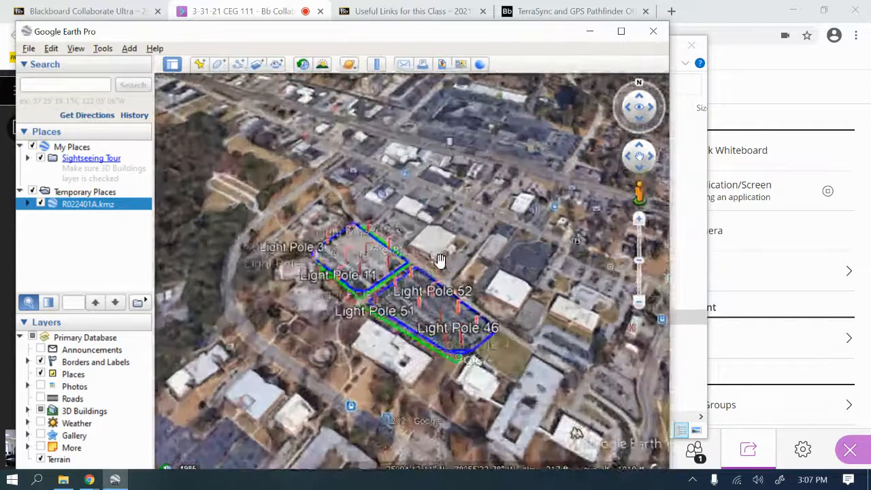
scroll(477, 306, "up", 2)
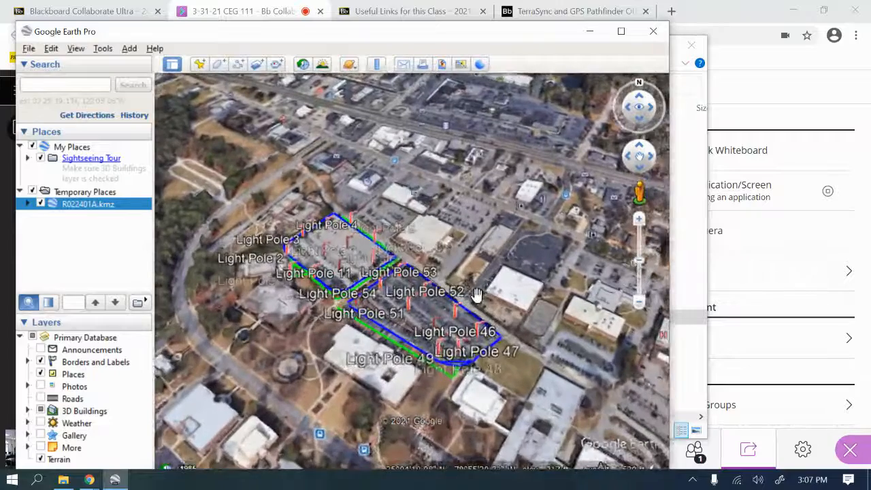
scroll(422, 285, "up", 3)
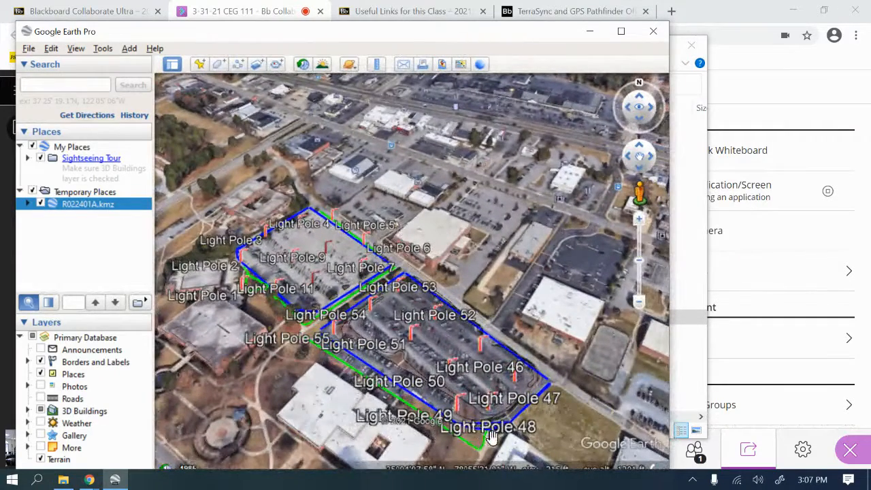
scroll(471, 447, "up", 1)
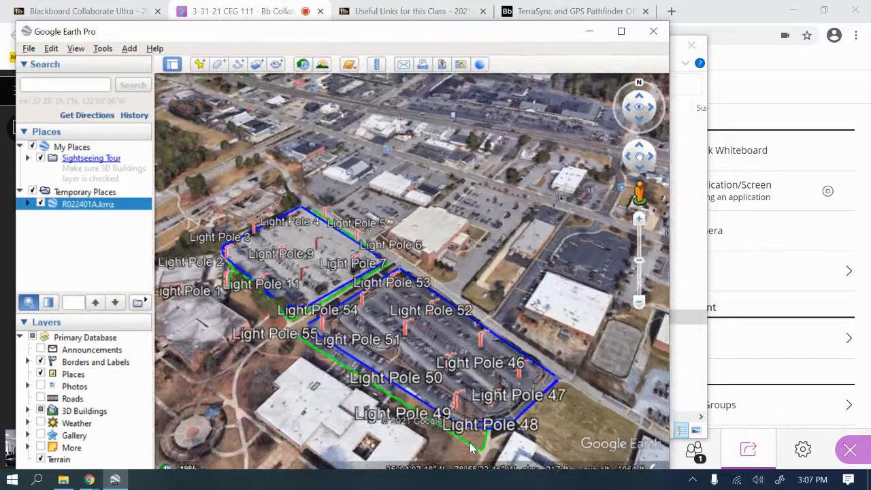
scroll(452, 385, "down", 2)
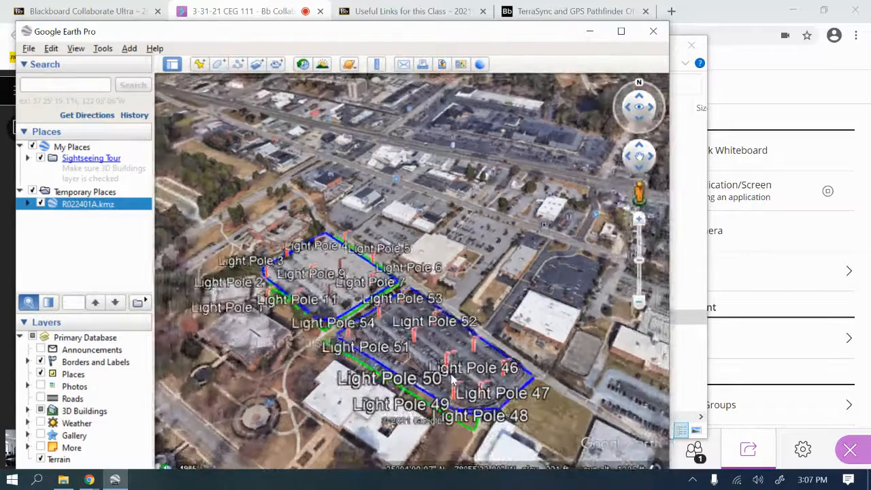
scroll(451, 377, "down", 1)
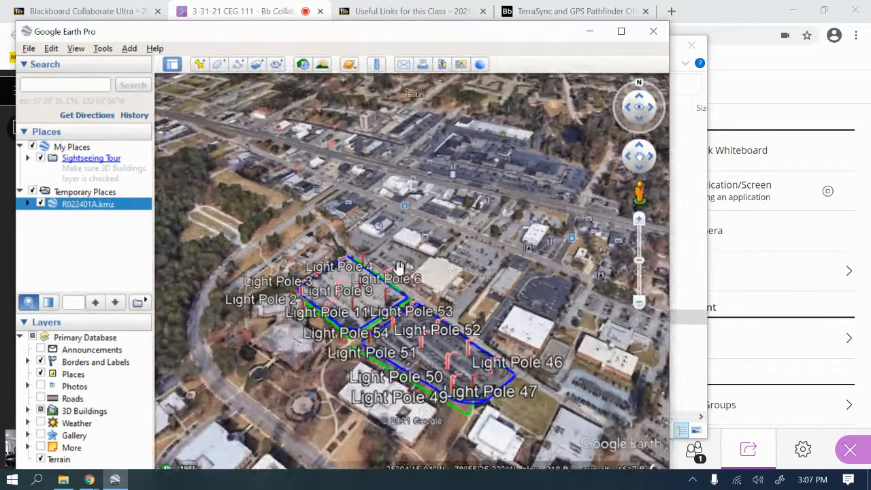
left_click_drag(401, 267, 369, 268)
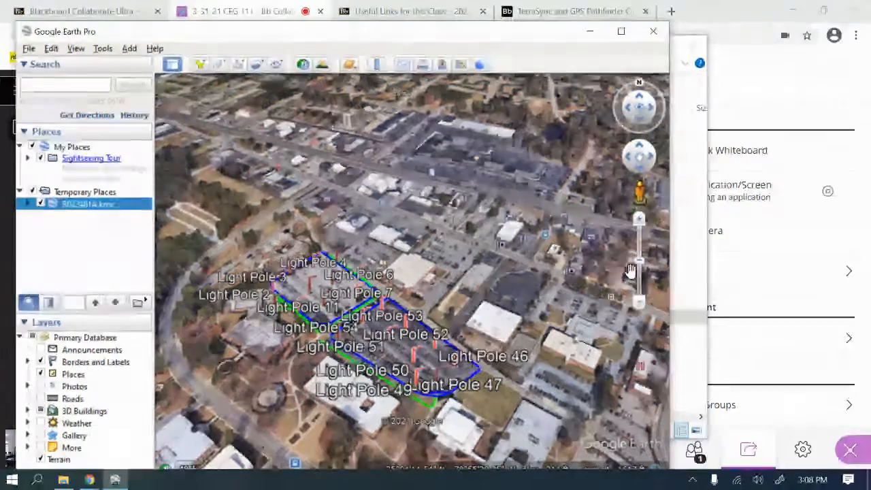
left_click(639, 304)
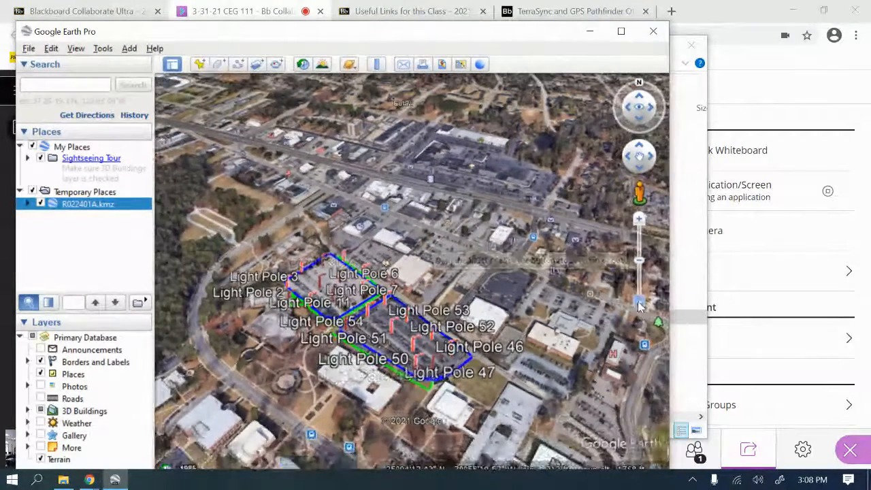
left_click(638, 219)
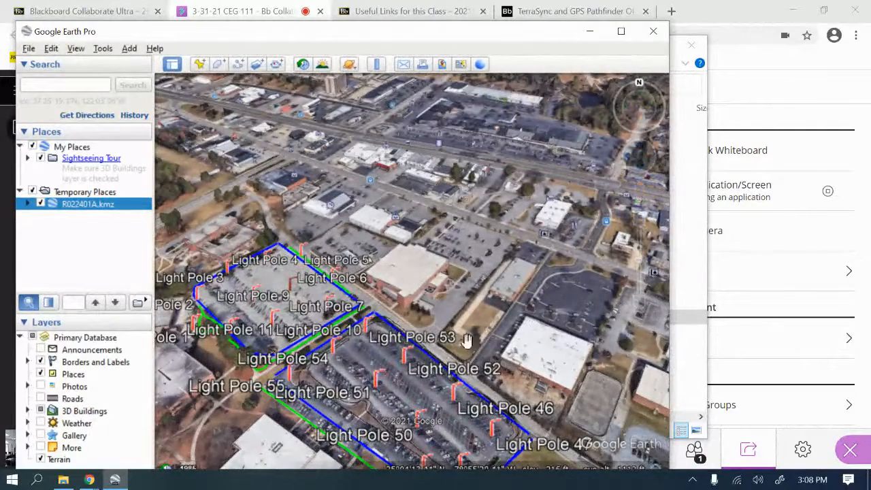
scroll(377, 377, "down", 2)
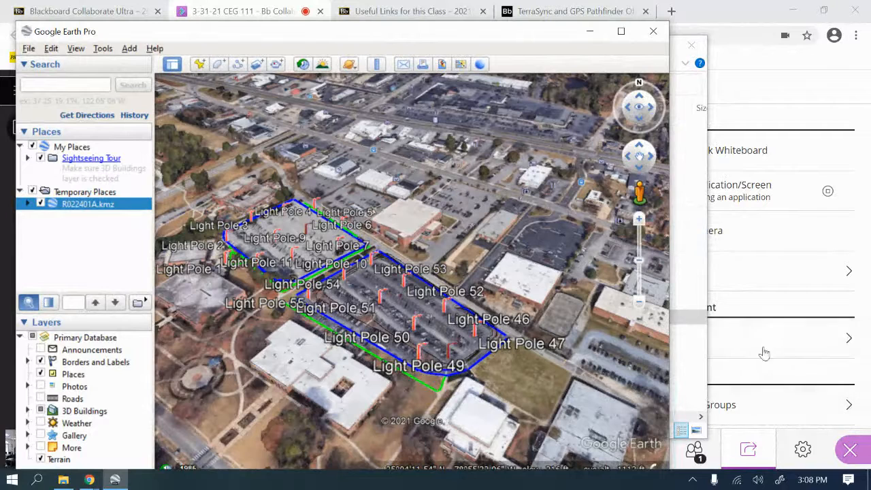
left_click(785, 231)
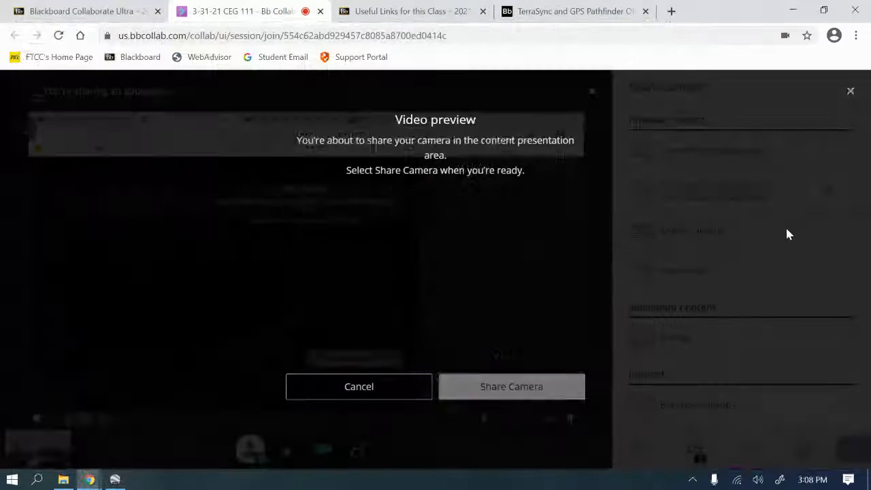
left_click(114, 479)
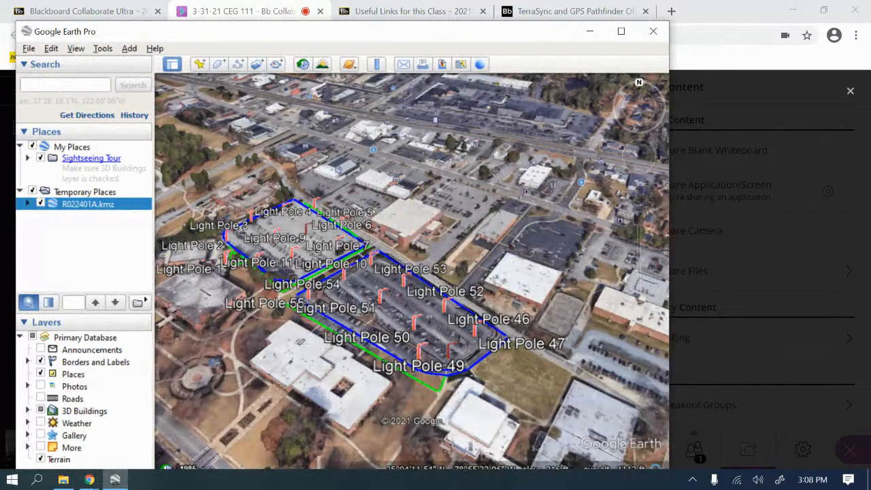
left_click(849, 91)
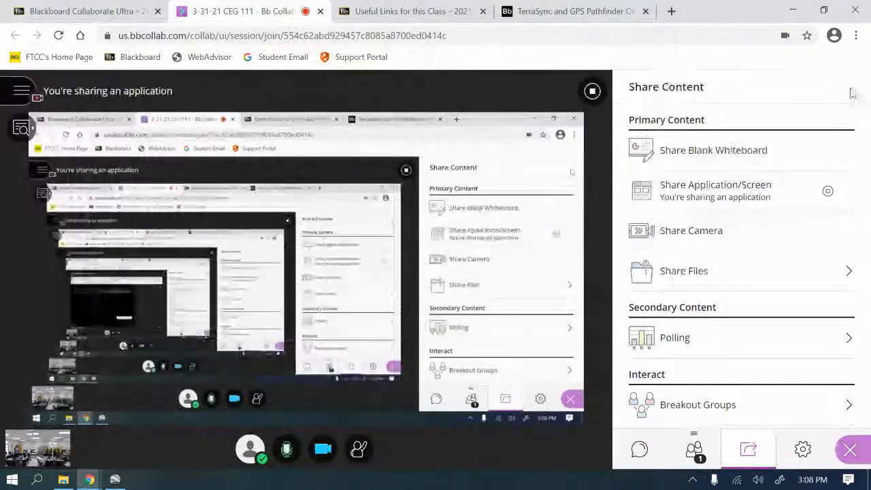
left_click(115, 479)
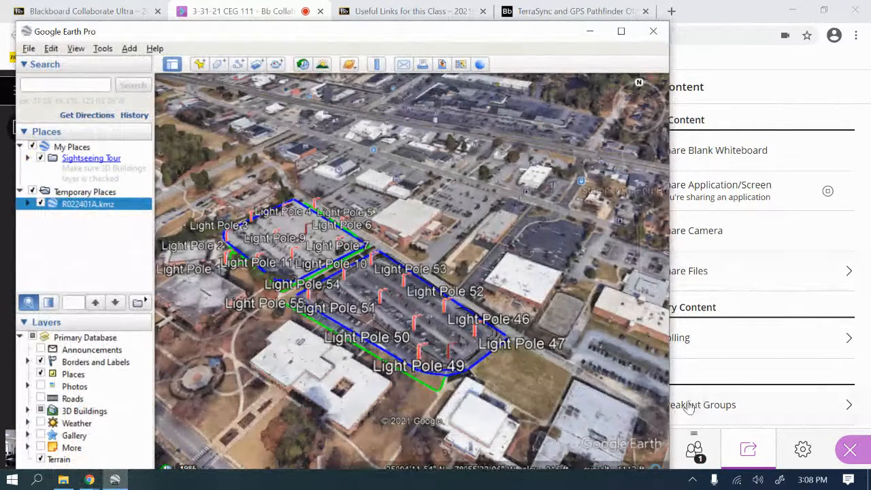
Step: Maximize the window, open the print layout for the current view and title the map "Field Work 1"
left_click(621, 32)
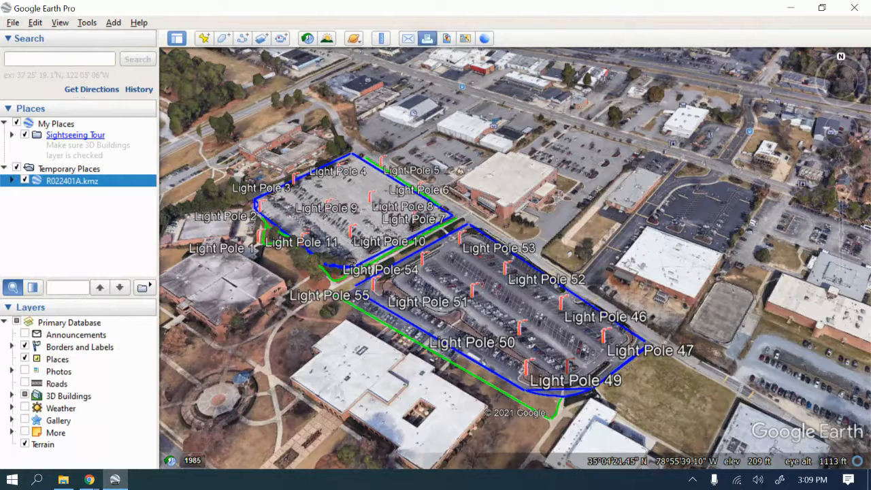
left_click(427, 38)
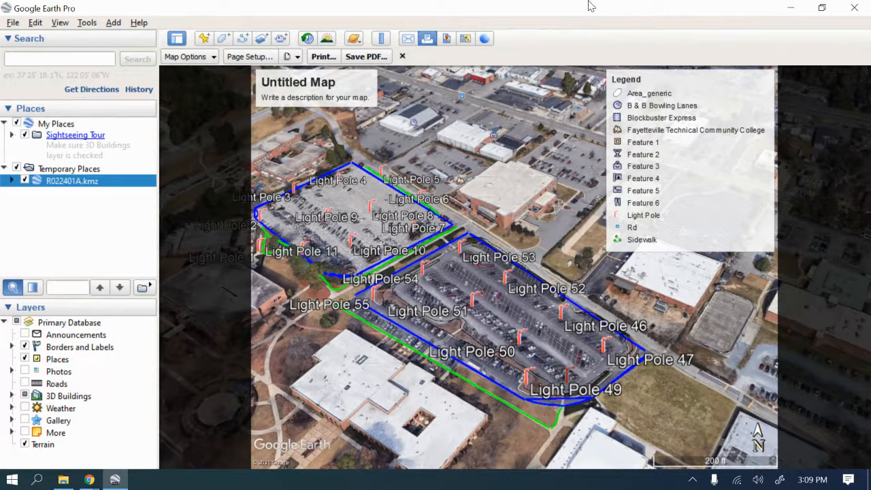
left_click(351, 96)
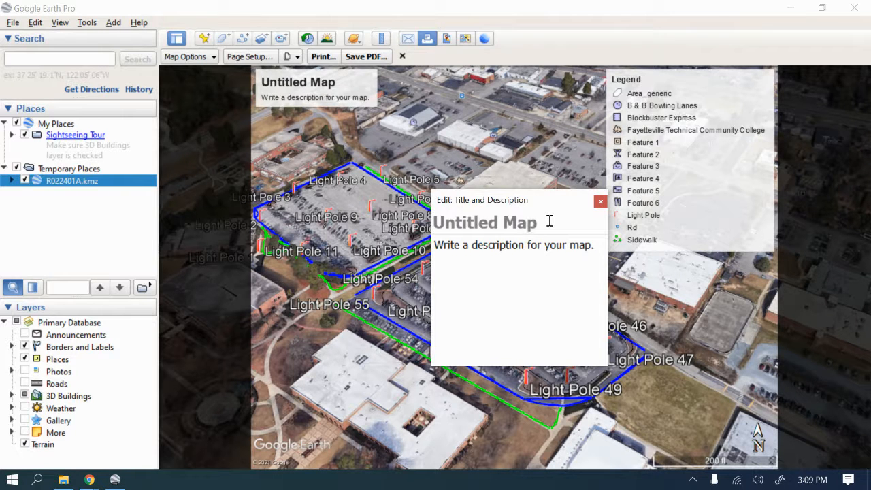
type("Fiel")
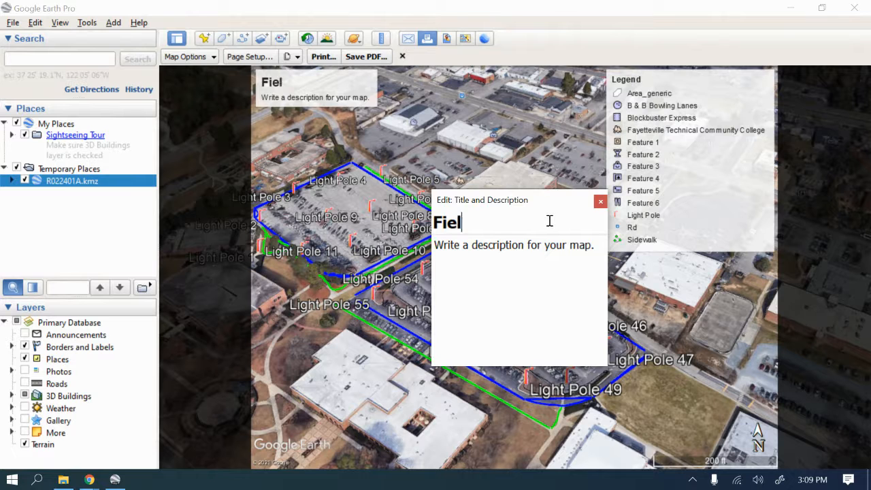
type("d Wor")
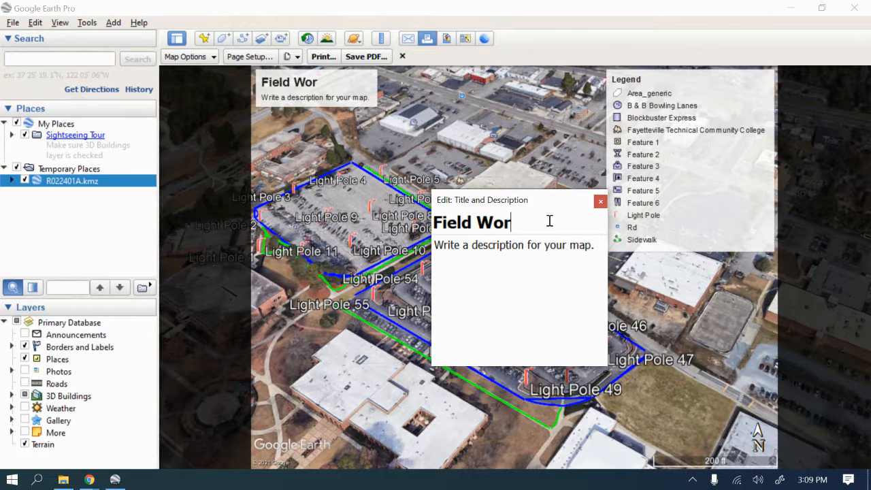
type("k 1")
Step: Enter the author's full name as the map description and close the title and description editor
left_click(480, 247)
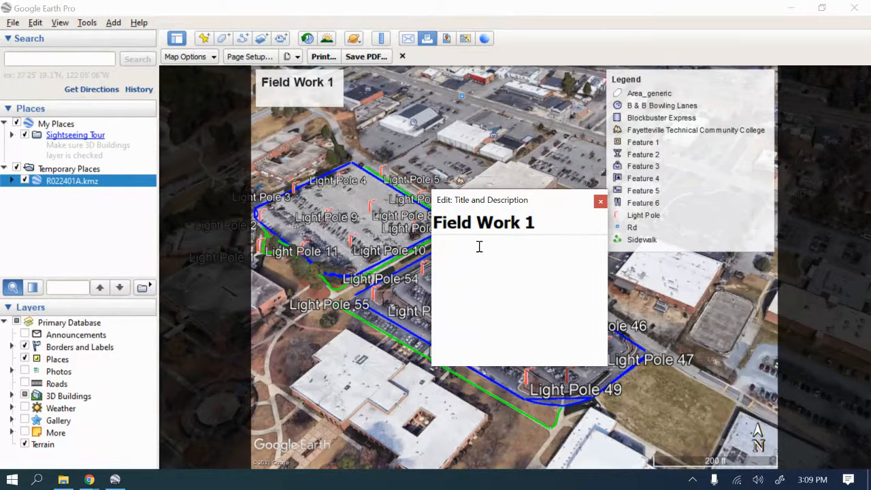
type("Cath")
type("t")
key("BackSpace")
key("BackSpace")
type("y Christia")
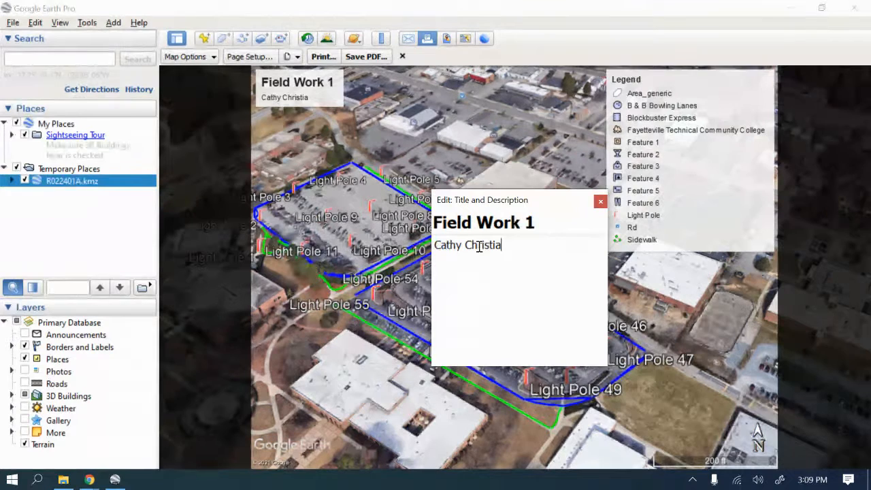
type("nso")
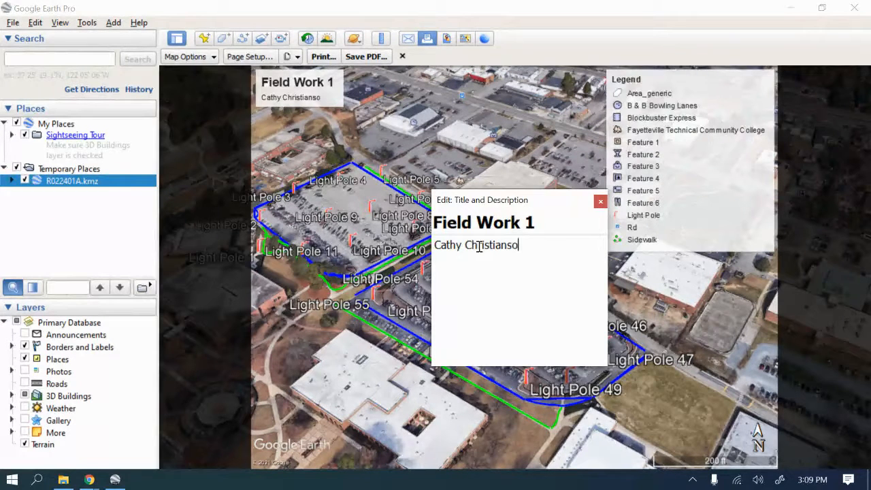
type("n")
left_click(600, 202)
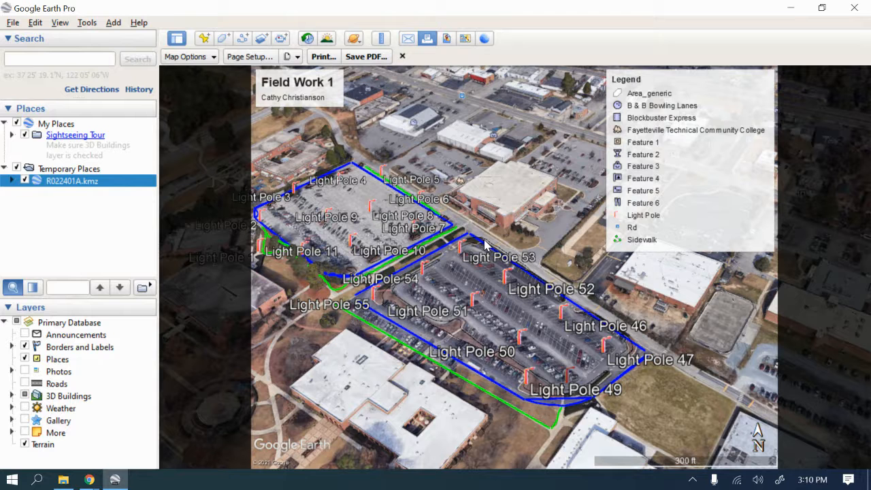
Step: Remove B & B Bowling Lanes, Blockbuster Express, Fayetteville Technical Community College and Feature 1 through Feature 6 from the map legend
left_click(682, 170)
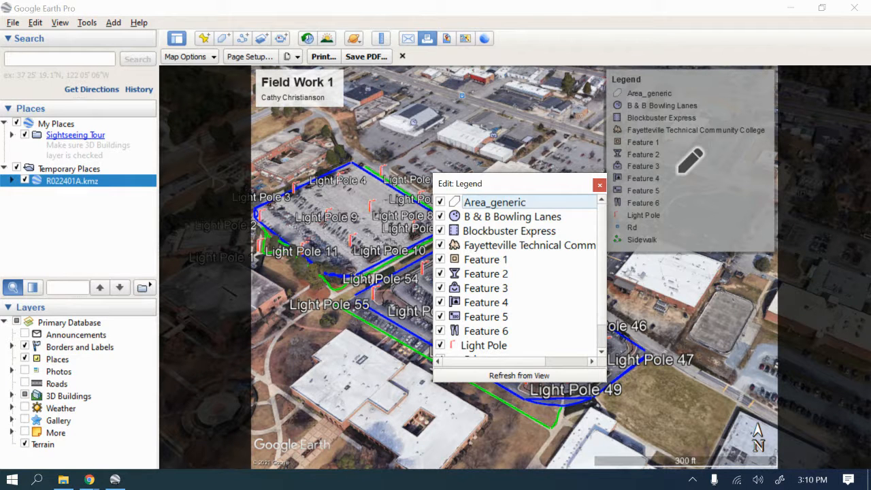
left_click(440, 216)
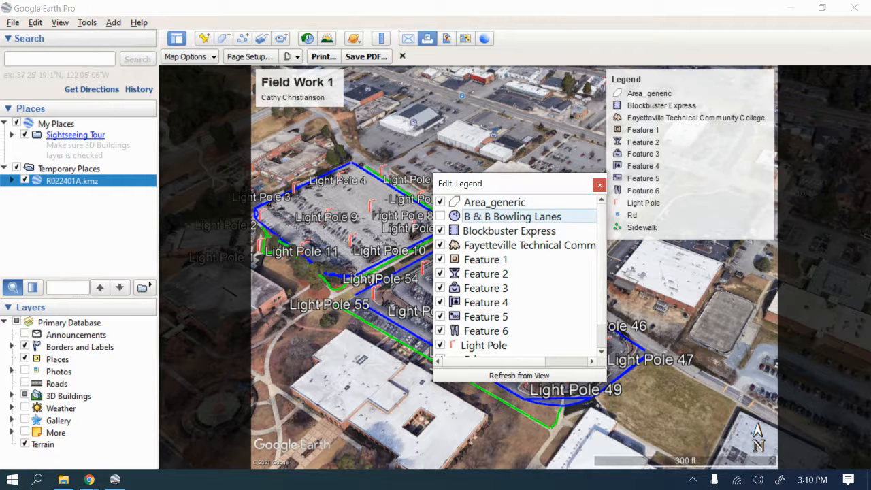
left_click(440, 230)
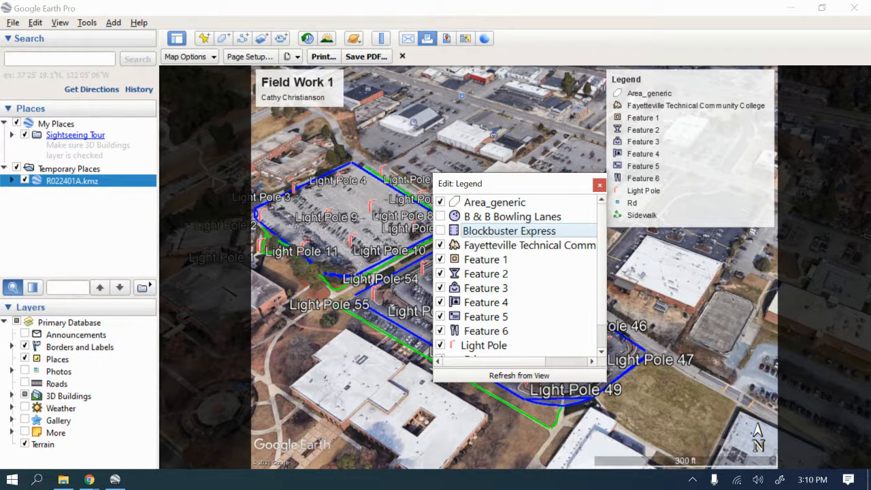
left_click(439, 245)
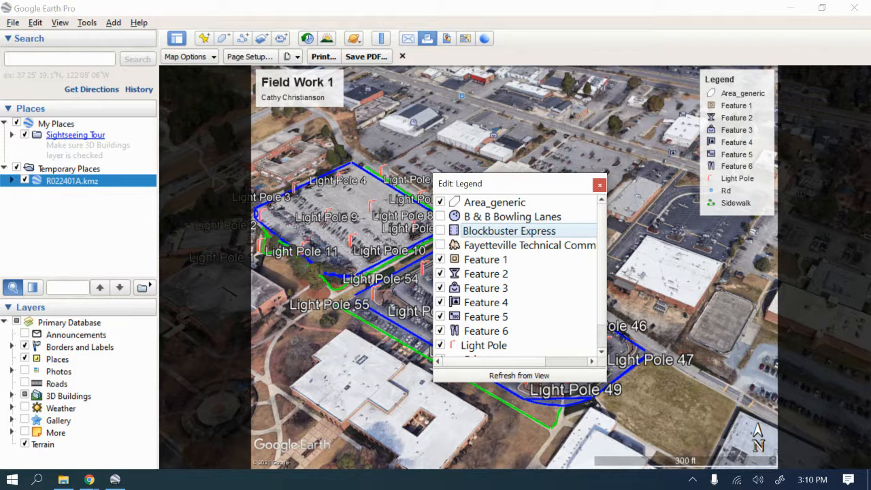
left_click(440, 259)
left_click(439, 274)
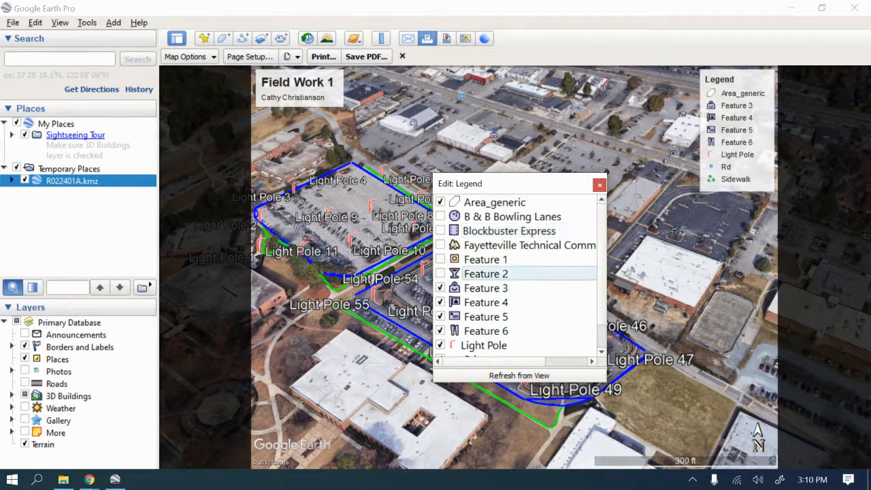
left_click(440, 287)
left_click(439, 302)
left_click(440, 317)
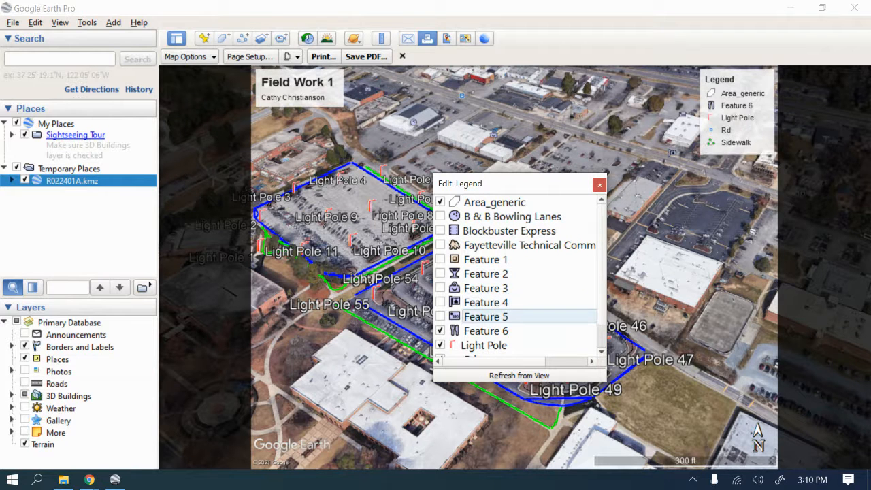
left_click(439, 330)
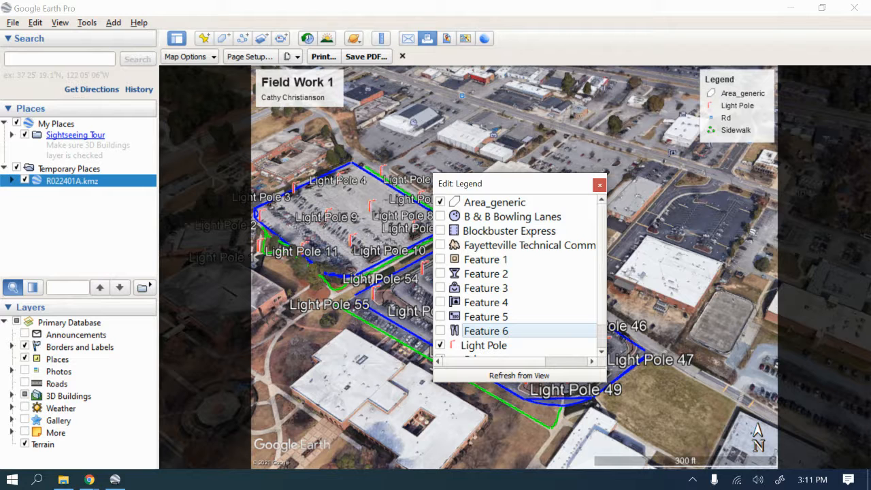
left_click(601, 352)
left_click(600, 352)
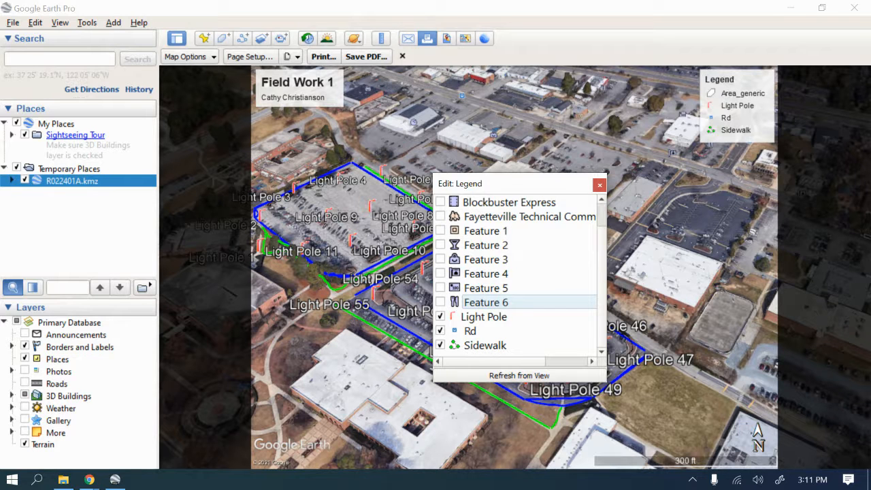
scroll(519, 277, "up", 1)
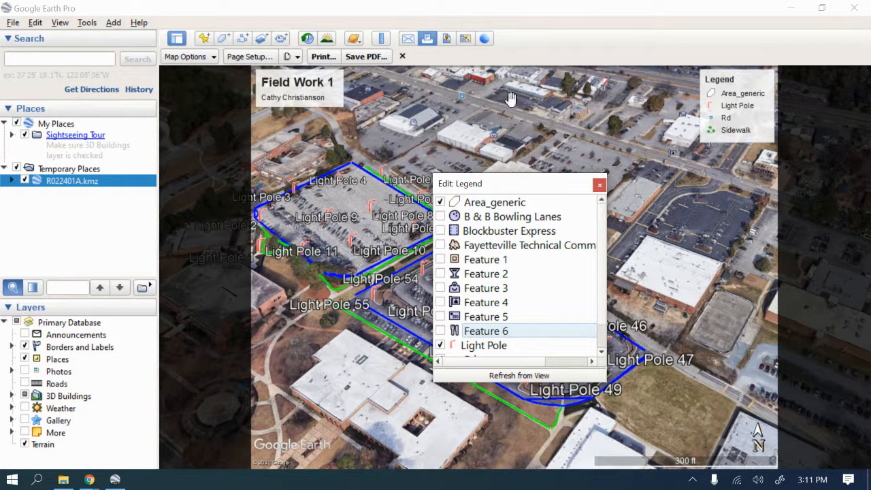
scroll(540, 305, "down", 1)
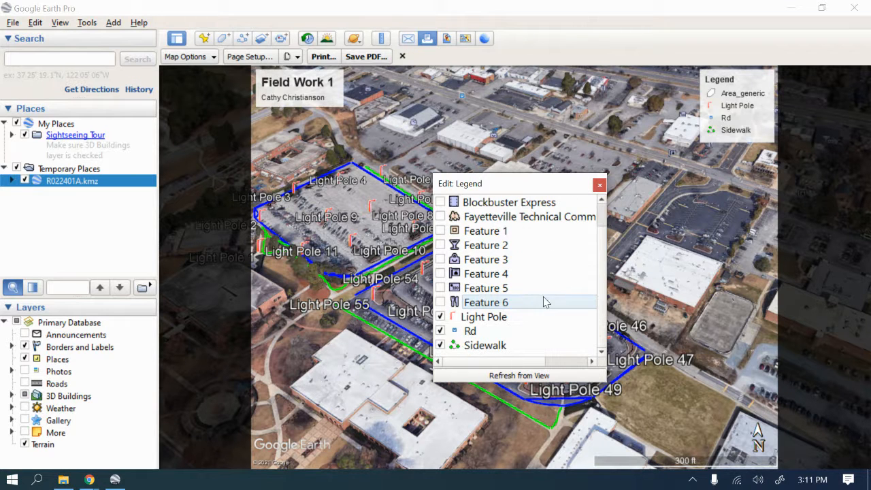
Step: Try hiding the Rd entry in the map legend, restore it and close the legend editor
left_click(440, 331)
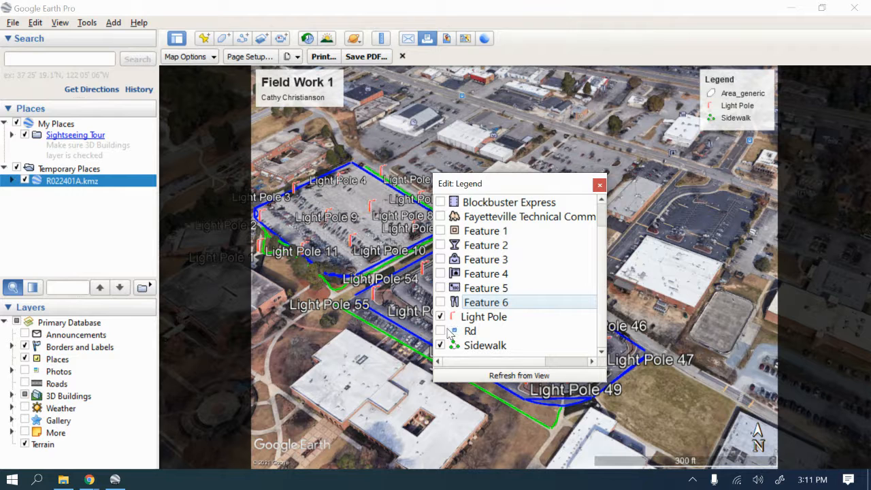
left_click(440, 331)
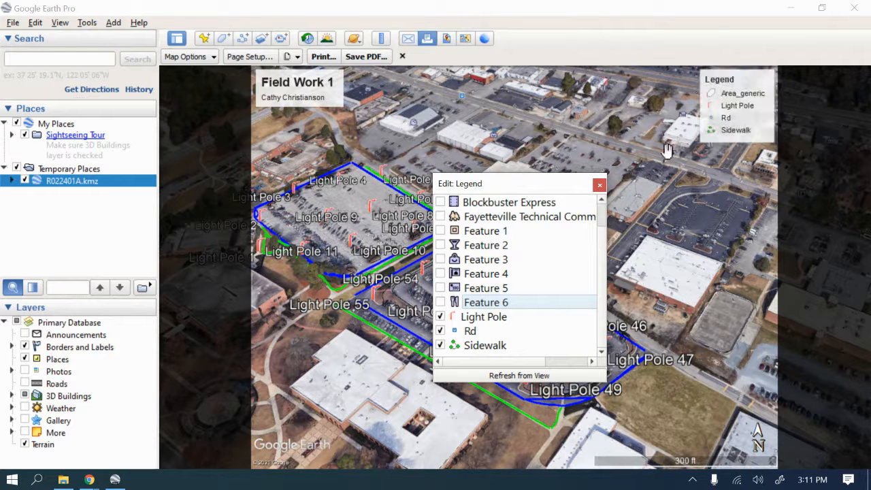
scroll(592, 223, "up", 1)
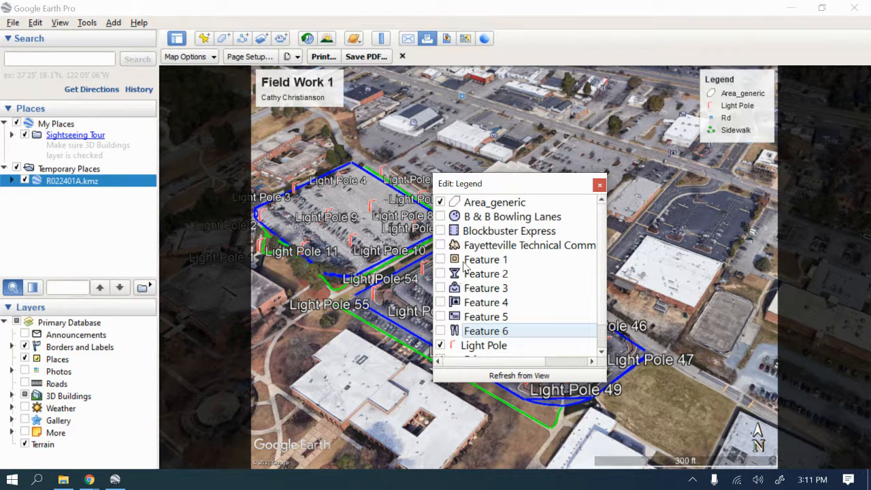
left_click(600, 185)
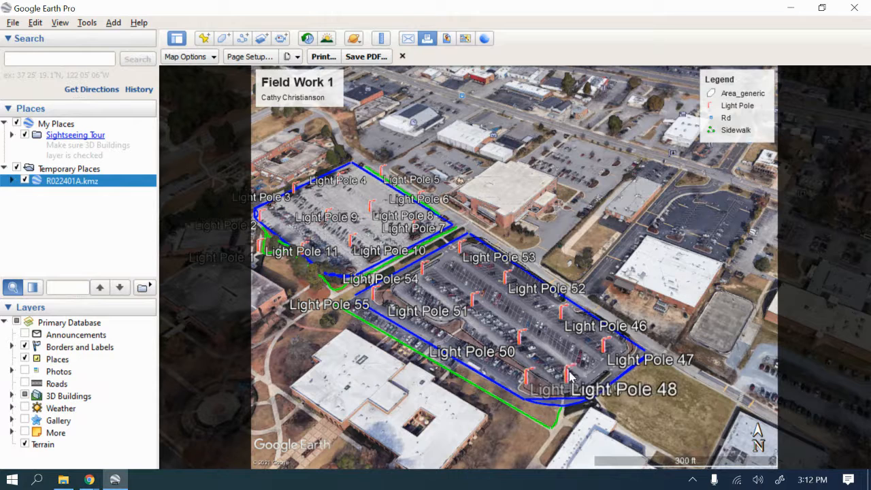
Step: Remove the Rd entry from the map legend and close the legend editor
double_click(736, 117)
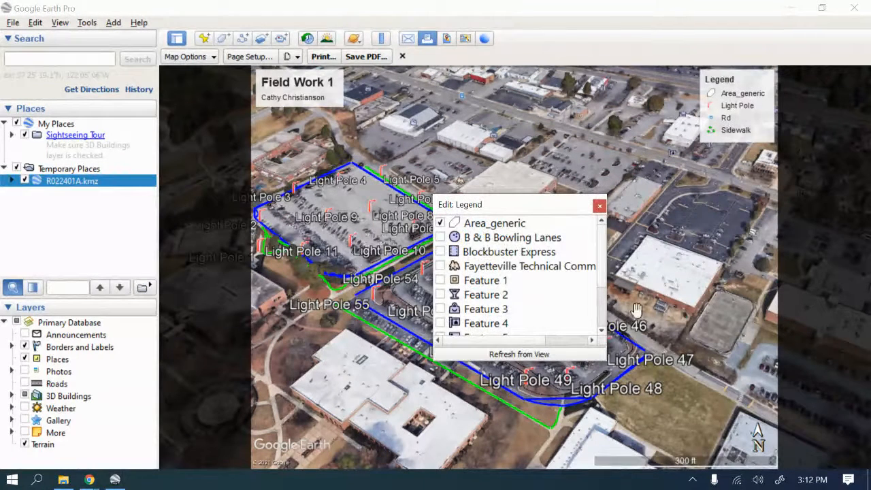
left_click(600, 332)
scroll(601, 332, "down", 2)
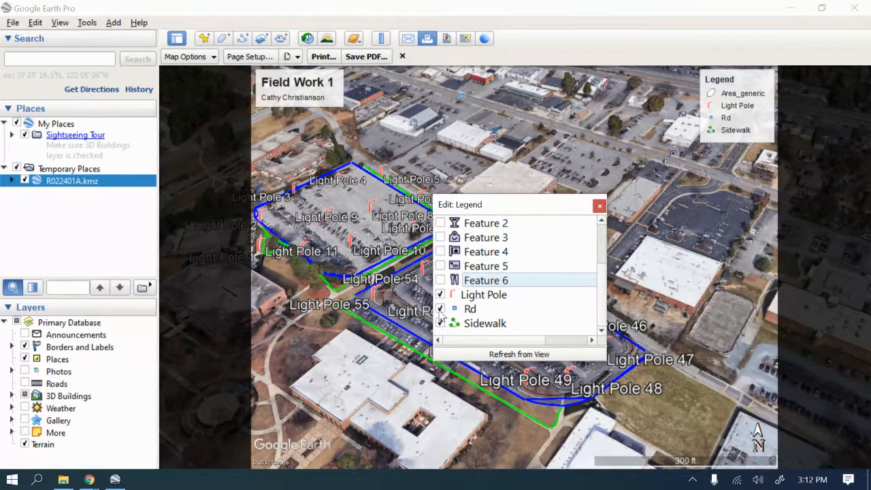
left_click(440, 309)
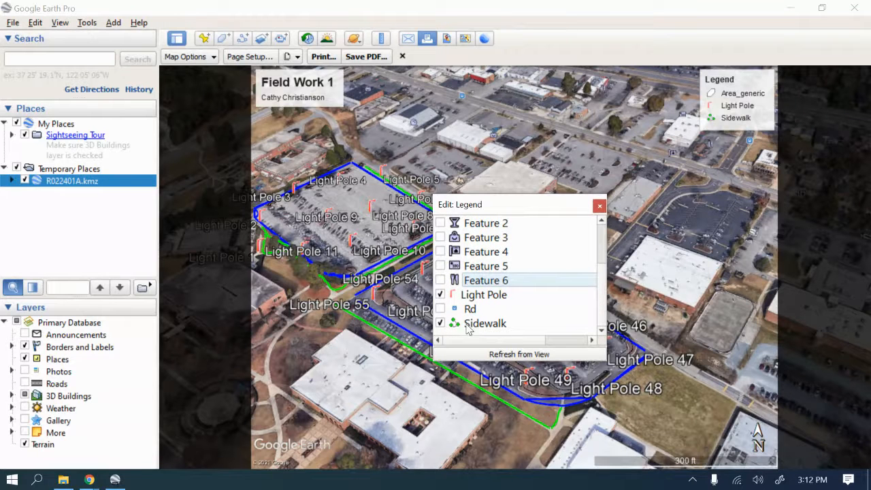
left_click(600, 205)
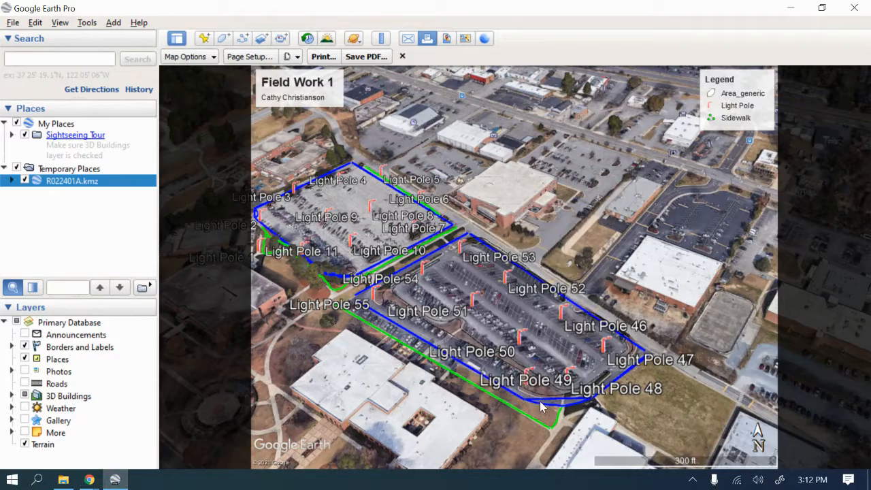
Step: Zoom to the curved end of the lower parking lot, inspect the attributes of Parking Lot 39 and close its balloon
double_click(543, 407)
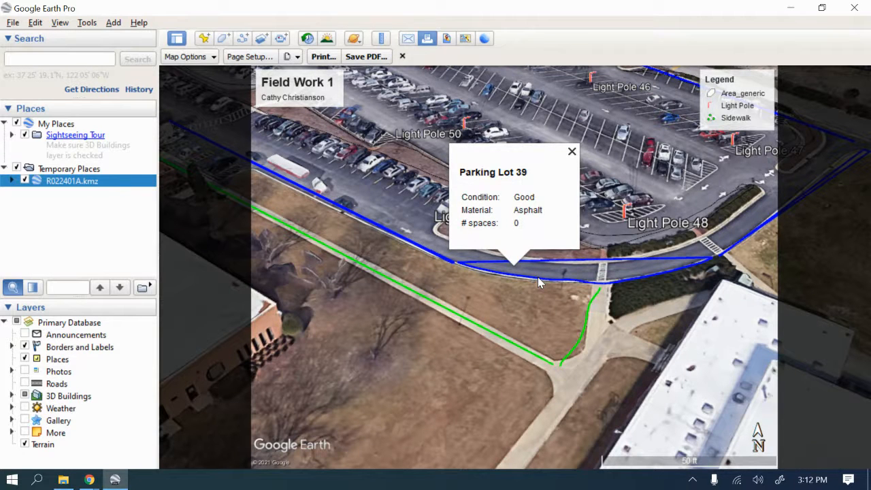
left_click(537, 277)
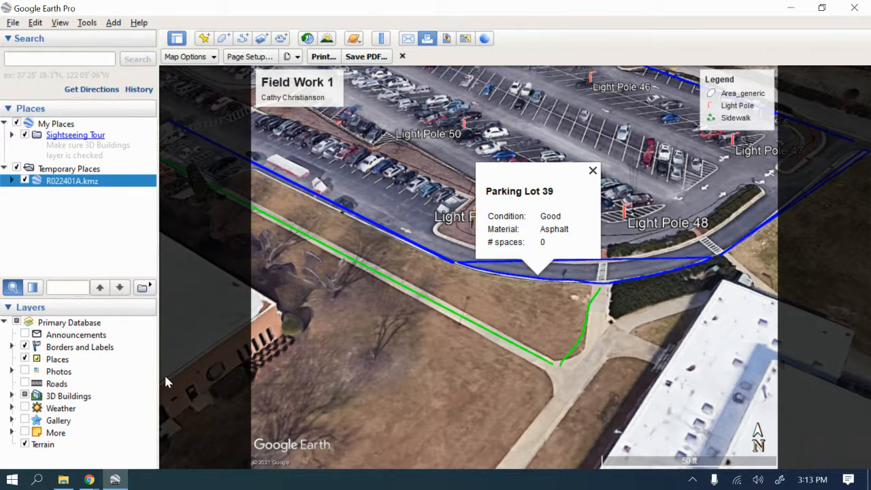
left_click(593, 170)
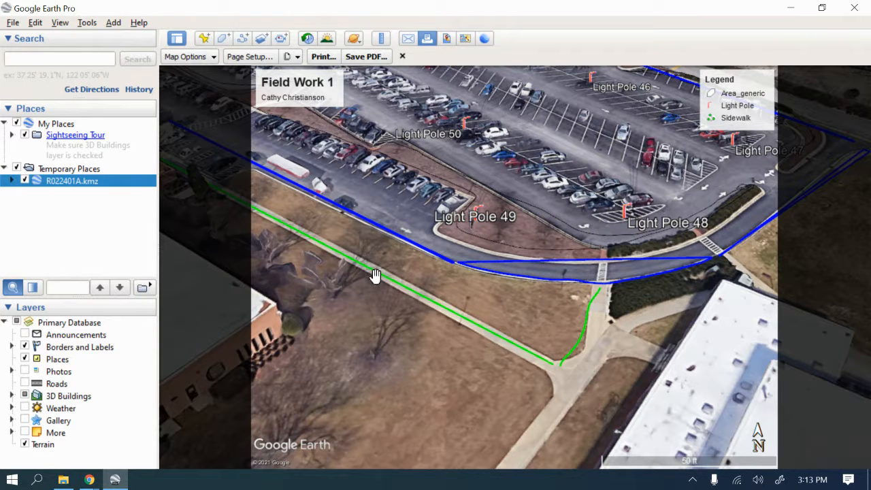
Step: Enter ground-level view near the green sidewalk line and inspect the attributes of Light Pole 49 and Parking Lot 39
double_click(550, 362)
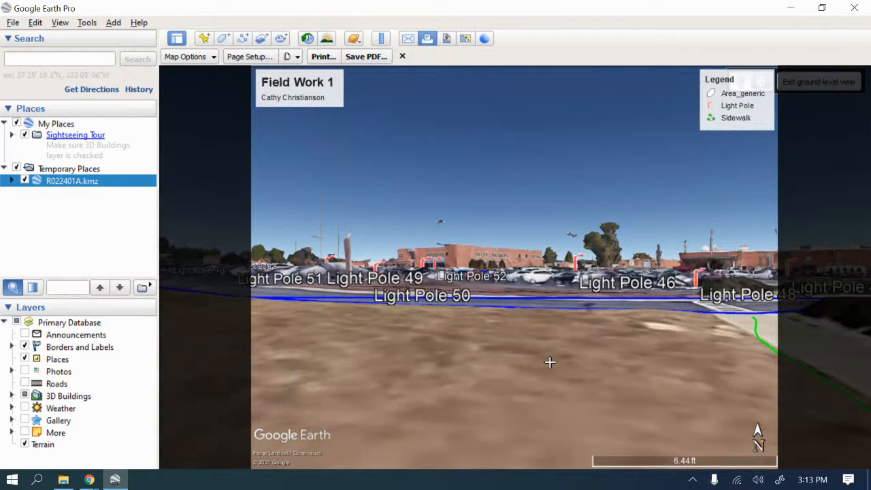
left_click(377, 265)
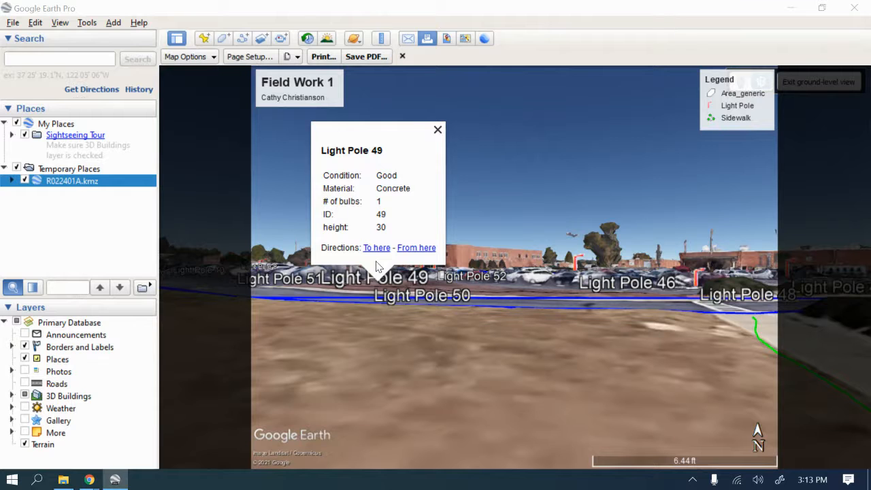
left_click(390, 301)
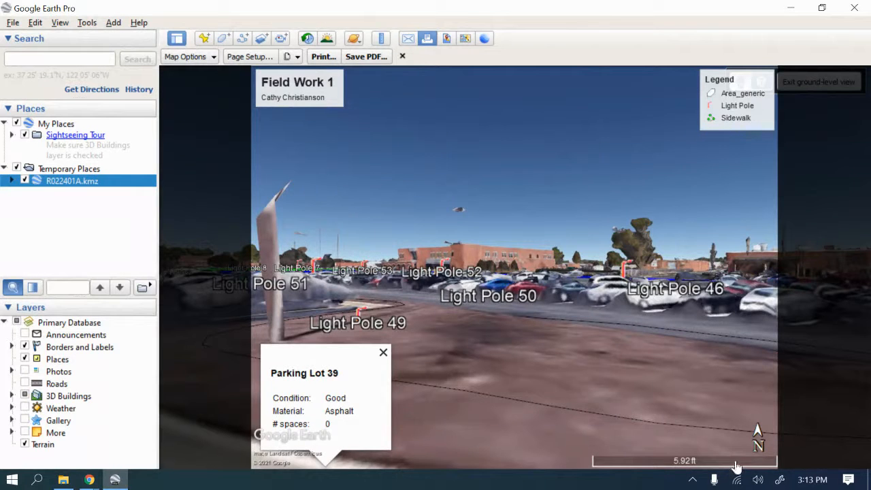
double_click(563, 424)
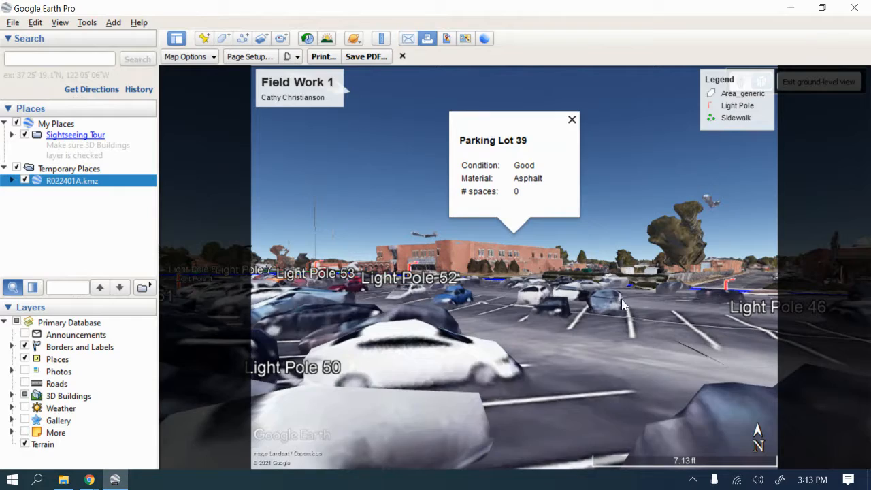
Step: Move through the parking lot at ground level and look around at the crosswalk beside the brick building
scroll(550, 324, "up", 5)
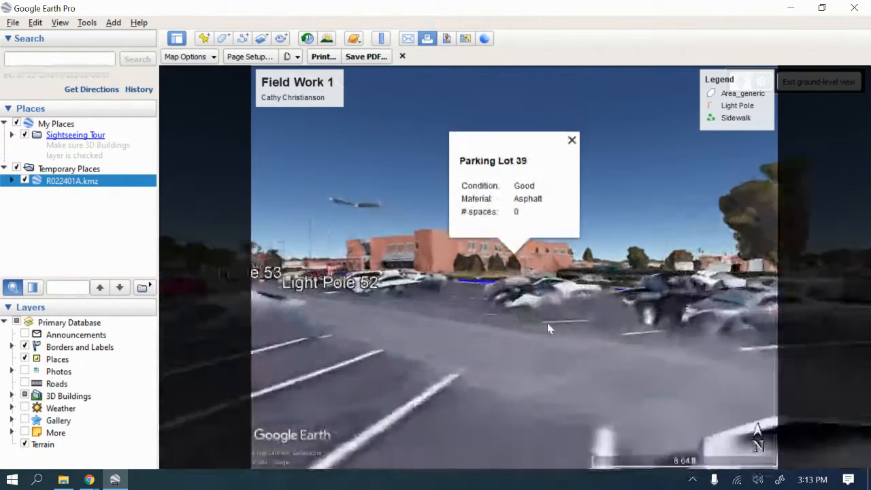
left_click(417, 328)
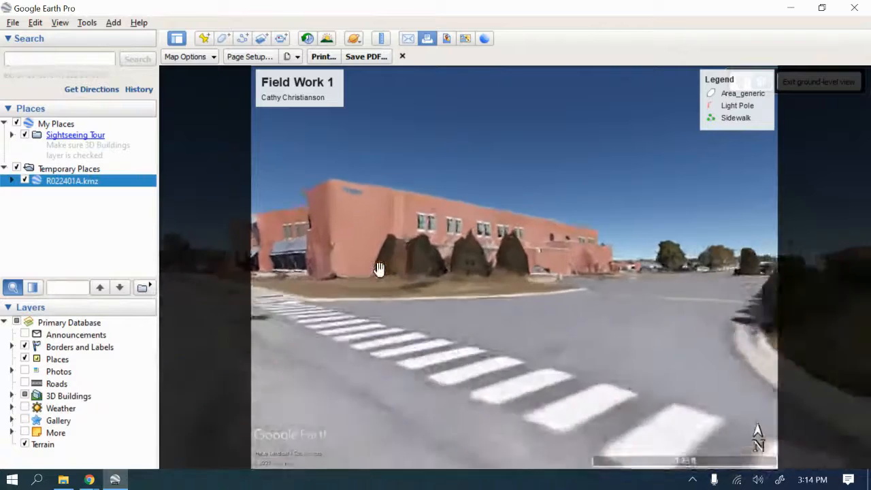
left_click_drag(366, 273, 581, 268)
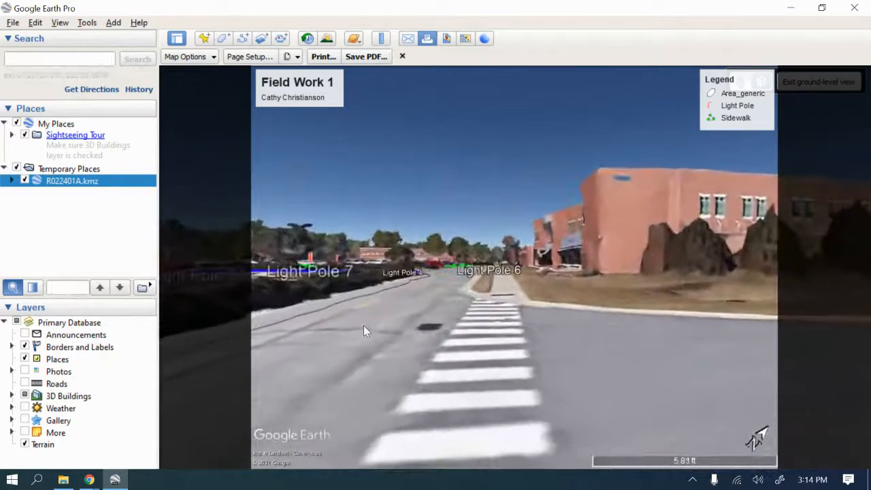
left_click_drag(366, 330, 422, 191)
left_click_drag(381, 437, 409, 153)
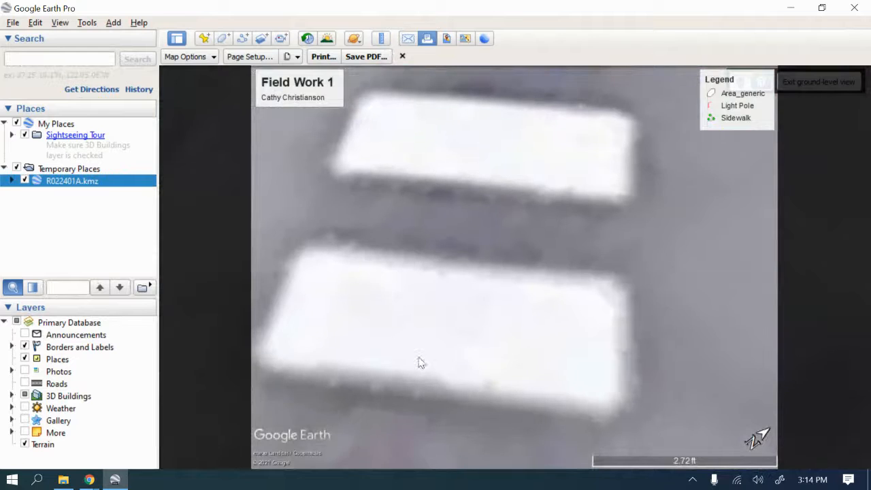
left_click_drag(418, 361, 579, 331)
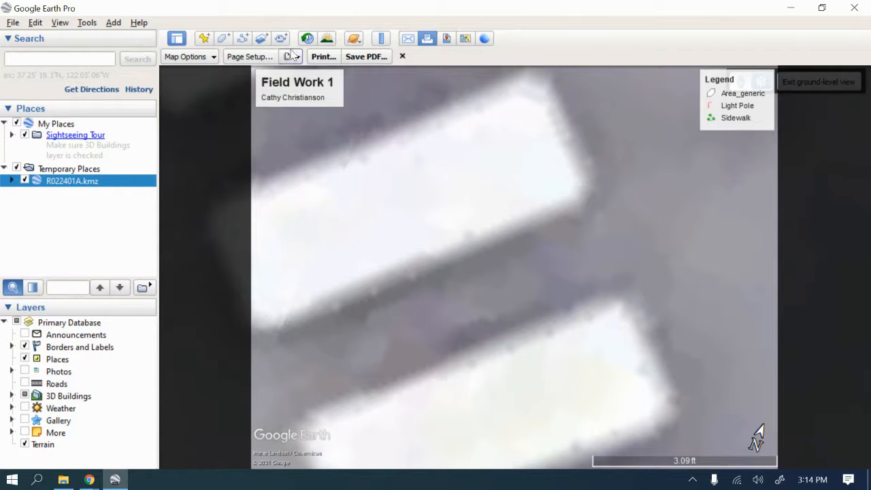
Step: Restart Google Earth Pro, discarding the unsaved temporary places, by reopening R022401A.kmz from the Export folder, and dismiss the start-up tips
left_click(853, 7)
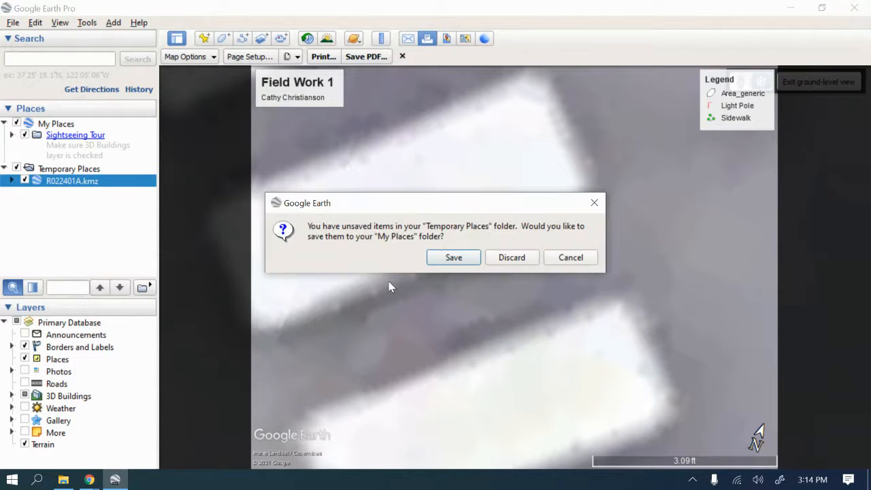
left_click(511, 257)
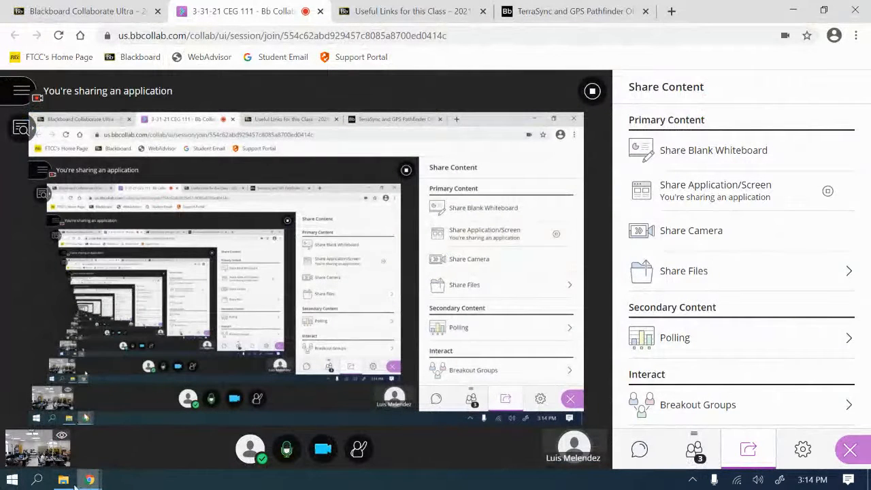
left_click(64, 480)
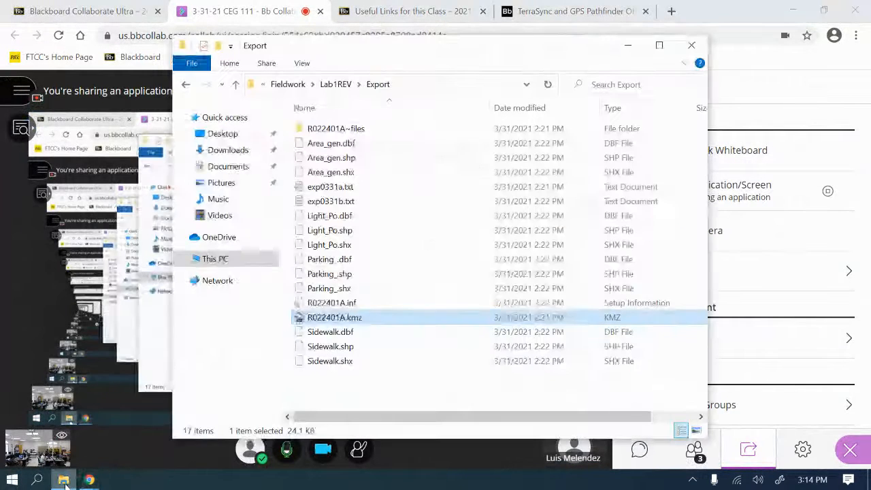
double_click(333, 317)
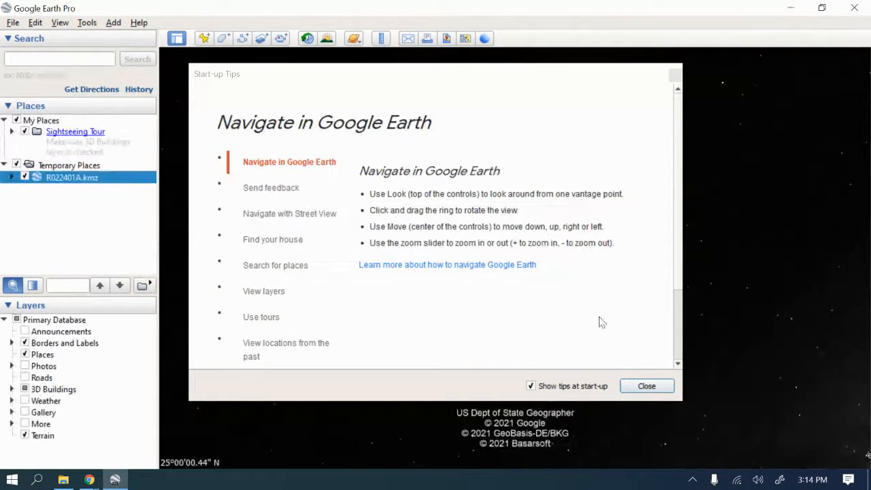
left_click(646, 385)
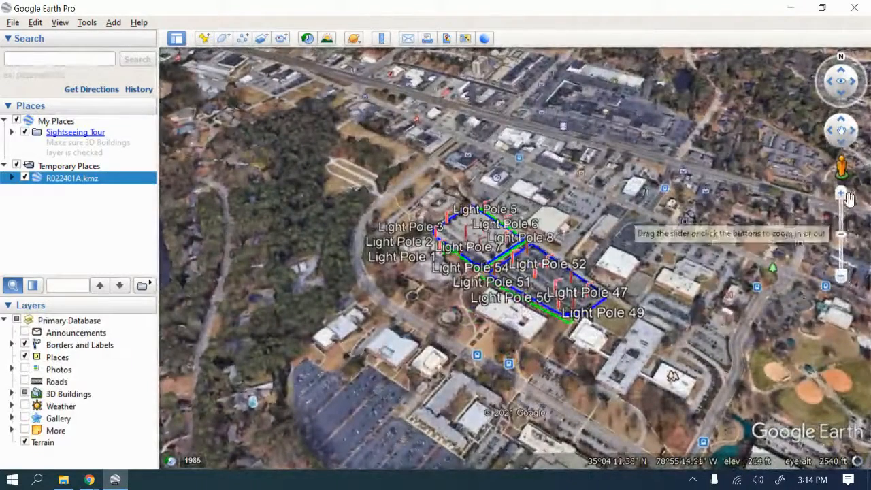
Step: Frame both outlined parking lots with their light poles in the 3D view and open the print layout
left_click(842, 194)
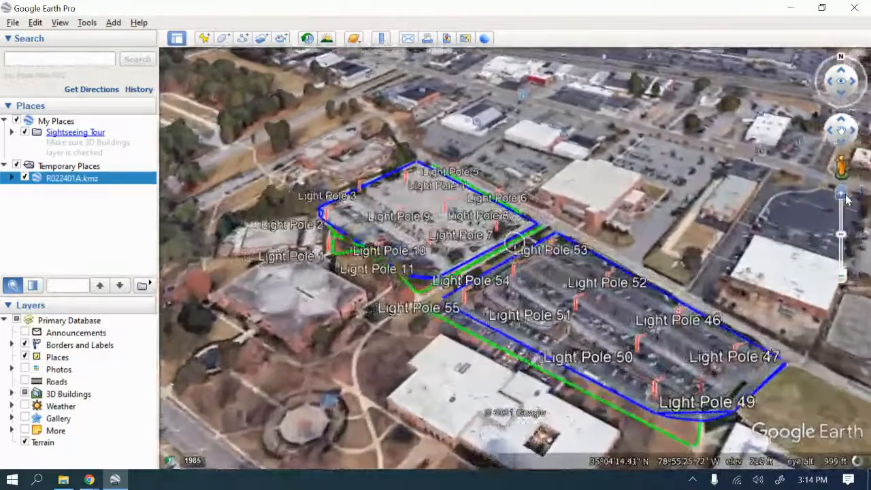
left_click_drag(628, 301, 504, 358)
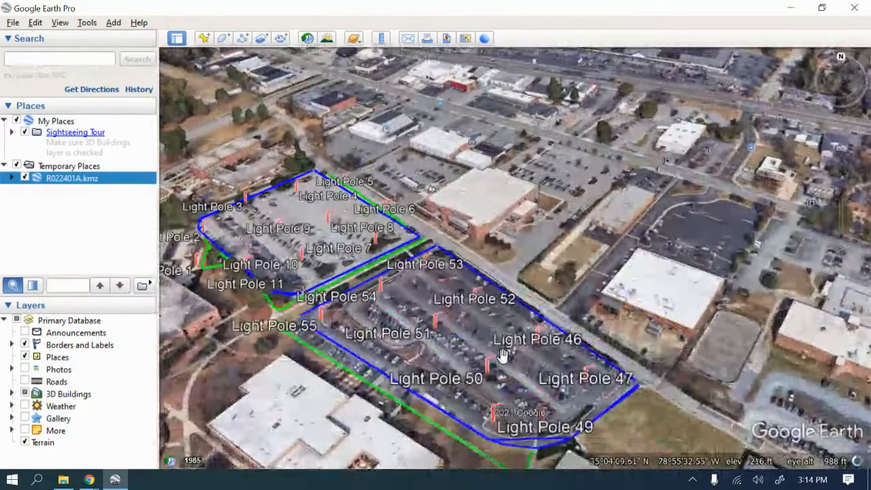
left_click(427, 38)
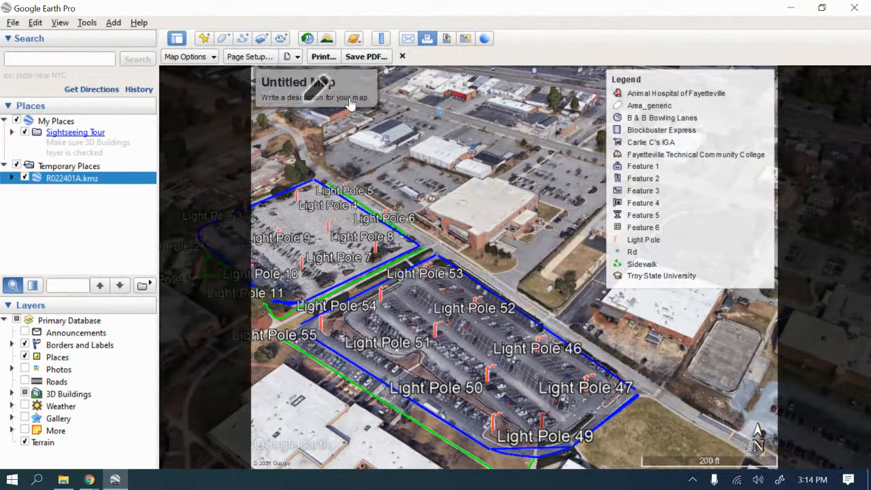
Step: Title the map "Field Work 1" and enter the author's full name as its description
left_click(300, 85)
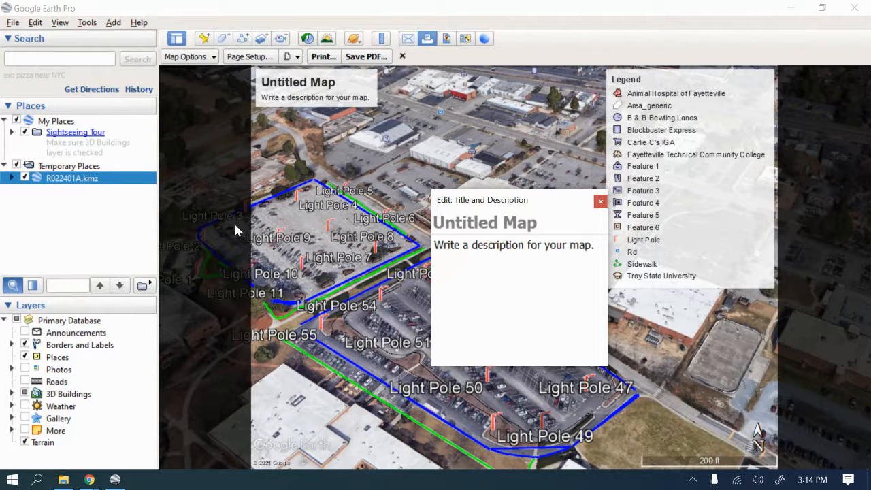
type("Field")
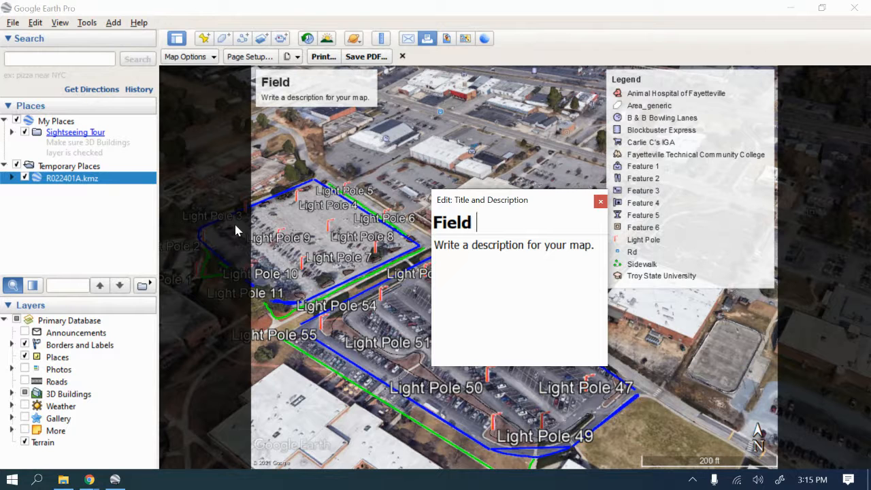
type(" Work")
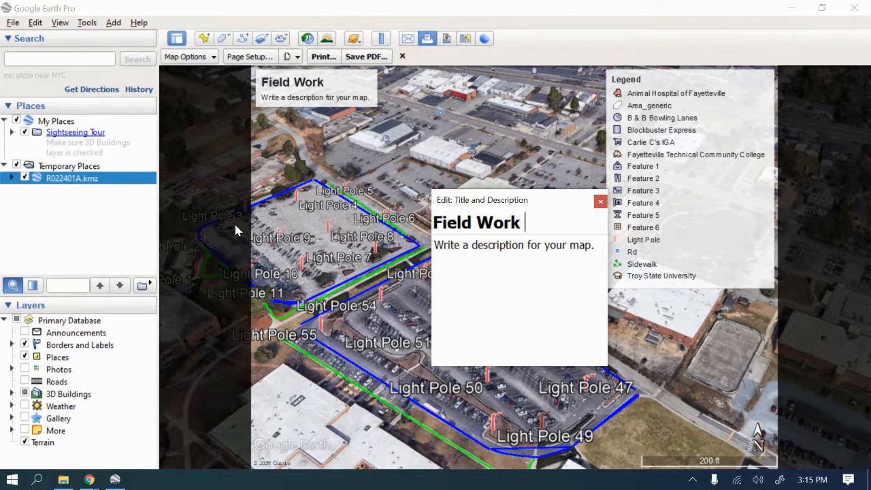
type(" 1")
left_click(548, 245)
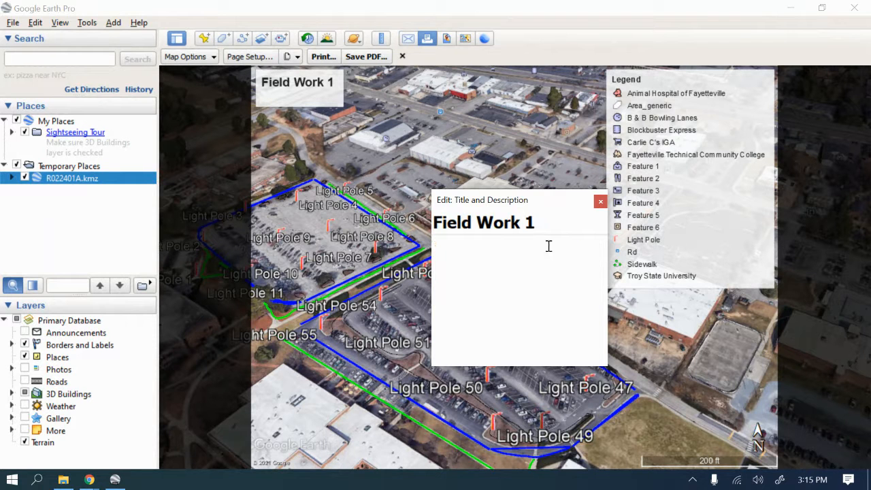
type("Cathy Christi")
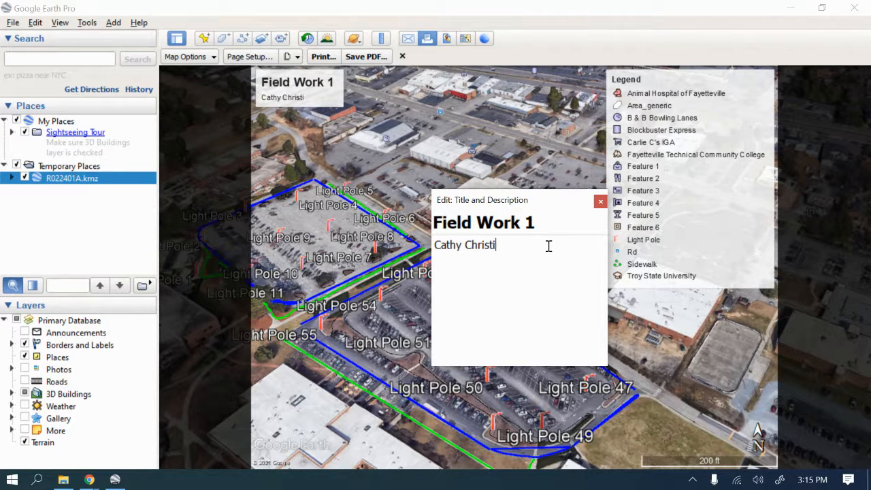
type("anson")
Step: Hide Animal Hospital of Fayetteville, B & B Bowling Lanes, Blockbuster Express, Carlie C's IGA and Fayetteville Technical Community College from the map legend
left_click(686, 211)
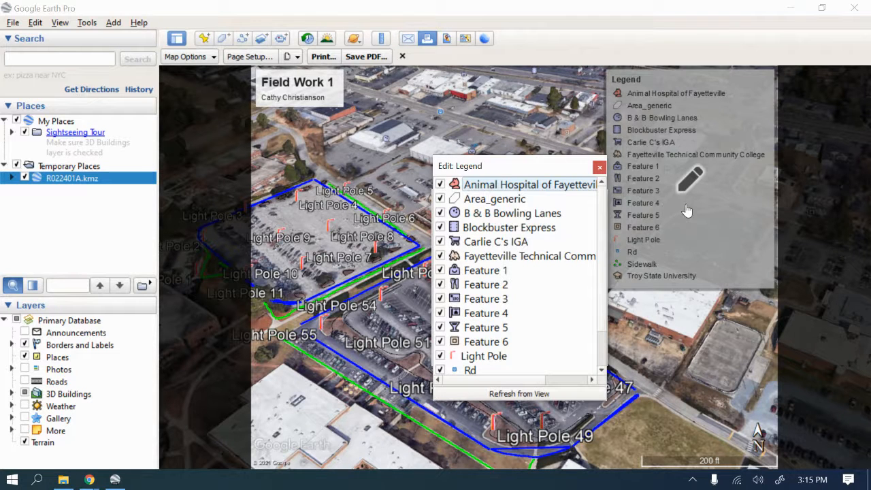
left_click(441, 185)
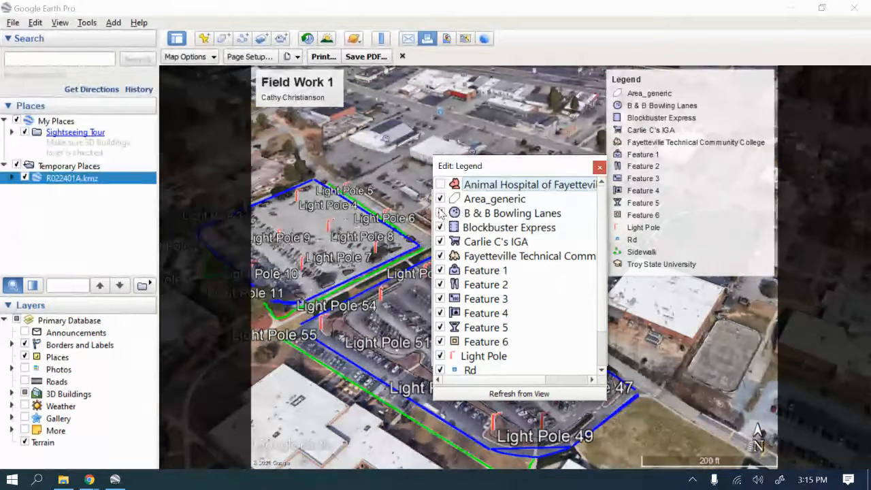
left_click(440, 213)
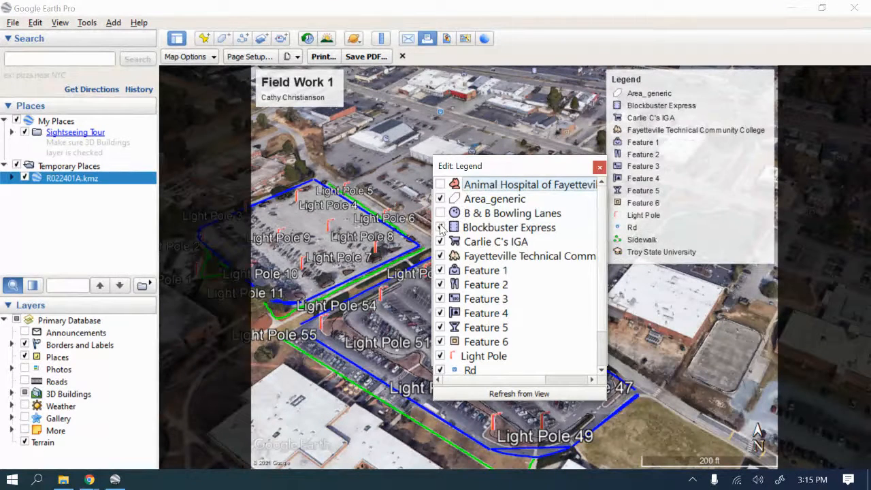
left_click(440, 227)
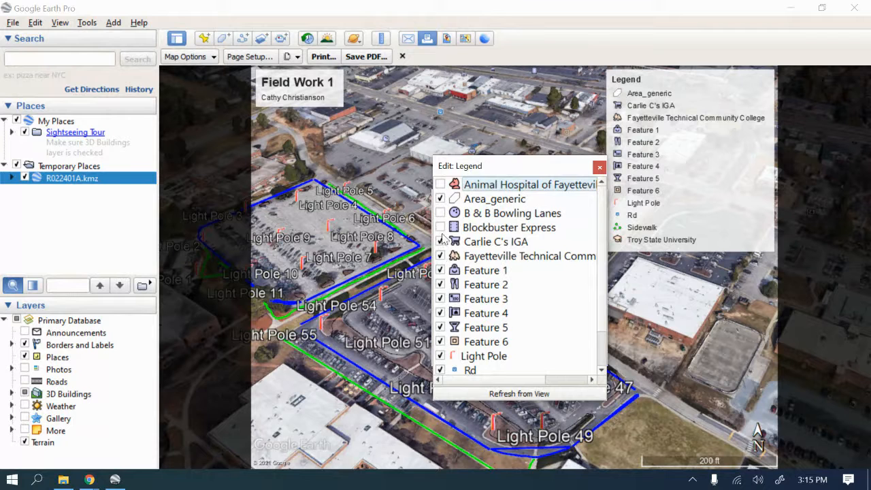
left_click(440, 241)
left_click(441, 256)
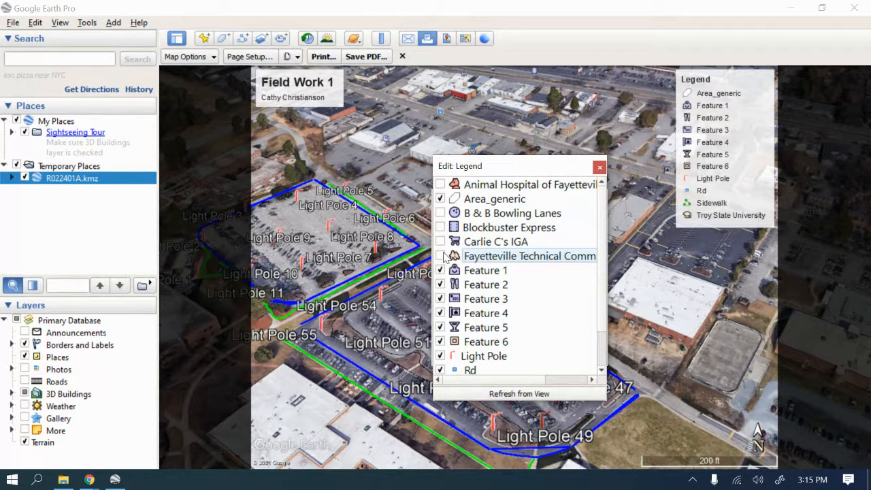
Step: Hide Feature 1 through Feature 6 and Troy State University from the map legend
left_click(440, 327)
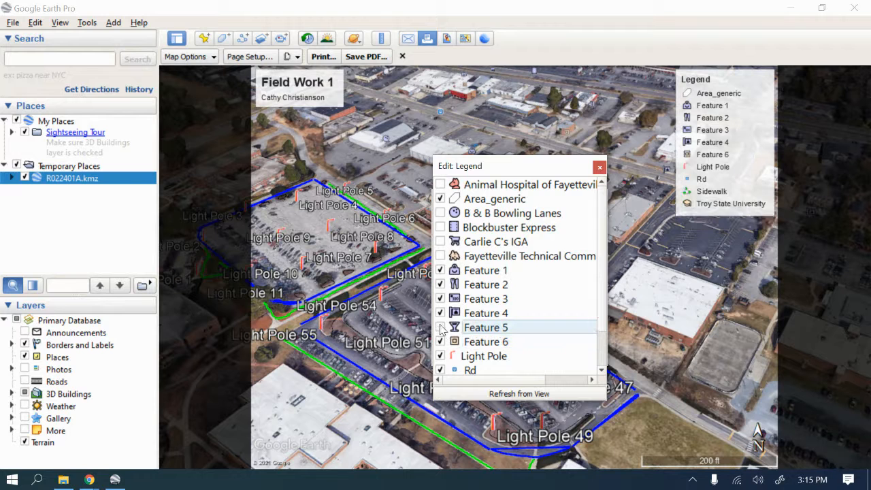
left_click(440, 313)
left_click(440, 298)
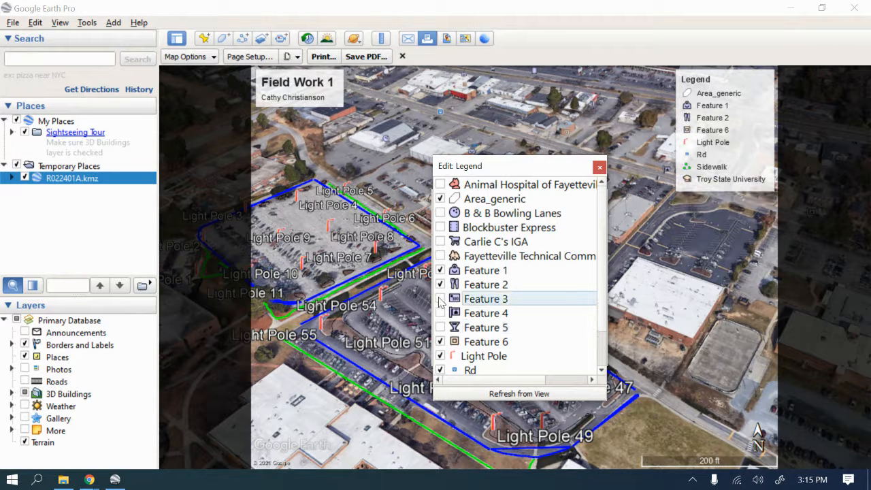
left_click(440, 284)
left_click(440, 271)
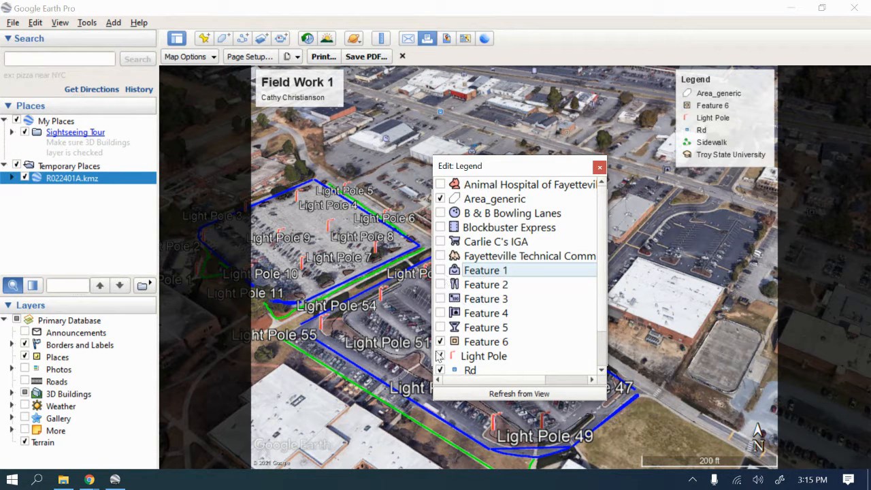
left_click(440, 341)
scroll(453, 344, "down", 1)
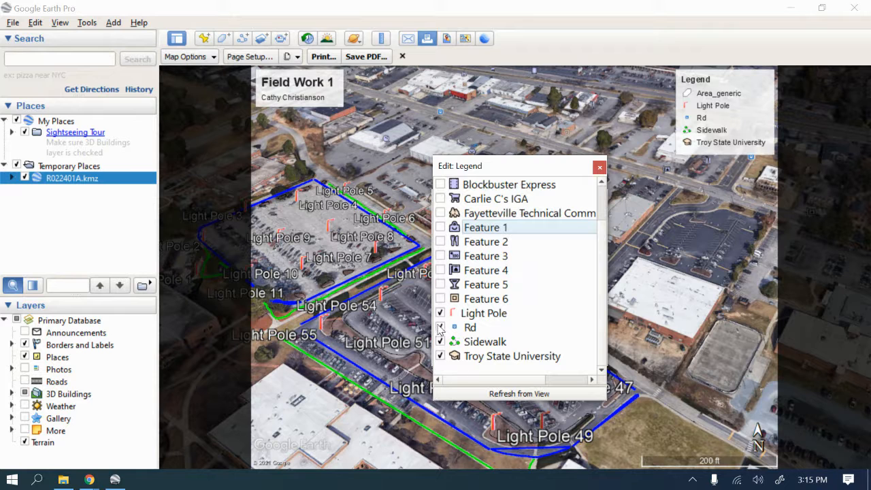
left_click(441, 356)
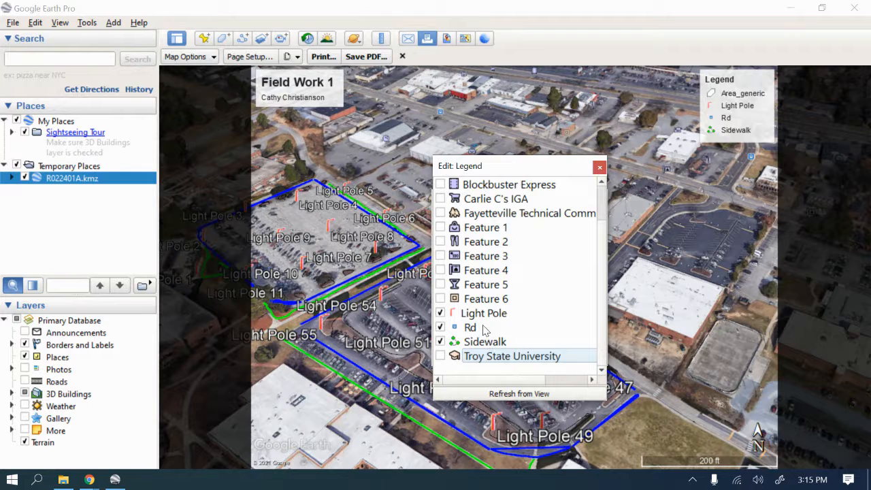
Step: Rename the Area_generic legend entry as "Islands"
scroll(544, 332, "up", 1)
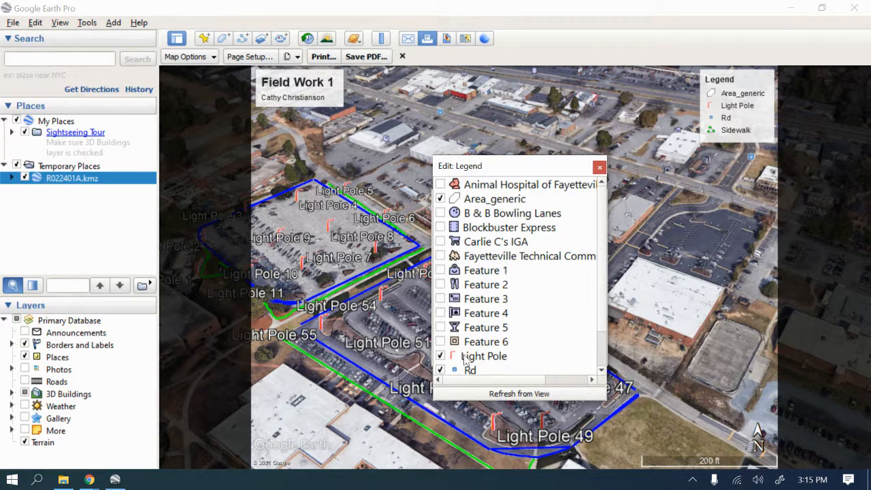
scroll(467, 357, "down", 1)
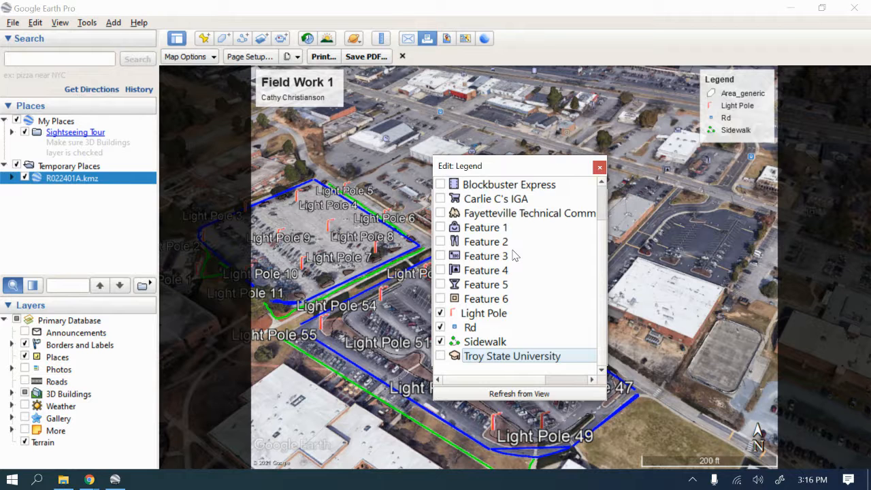
scroll(514, 255, "up", 1)
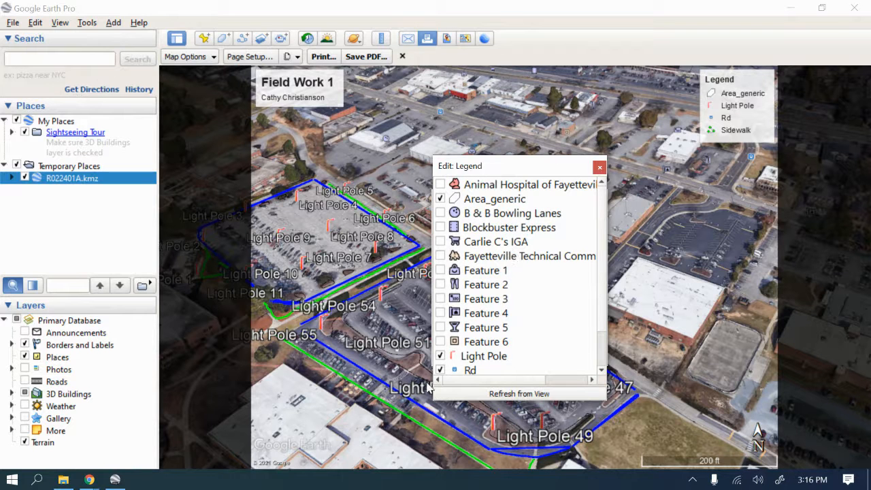
left_click(494, 202)
left_click(496, 201)
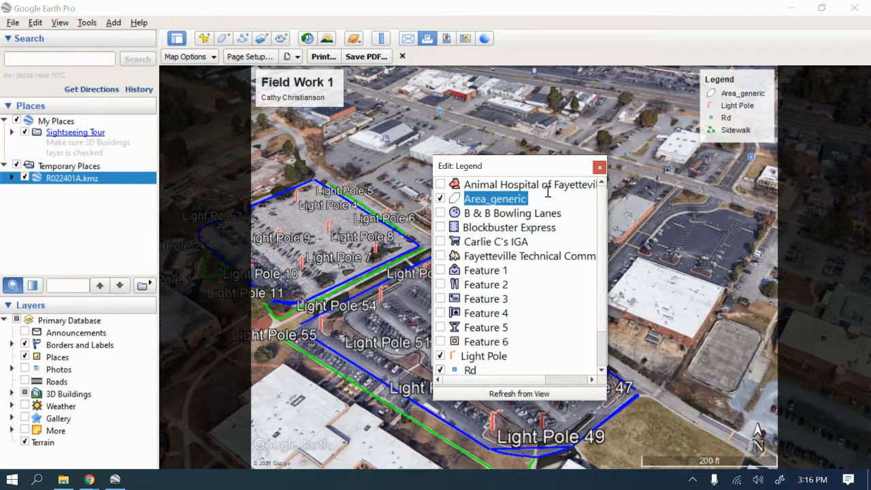
type("I")
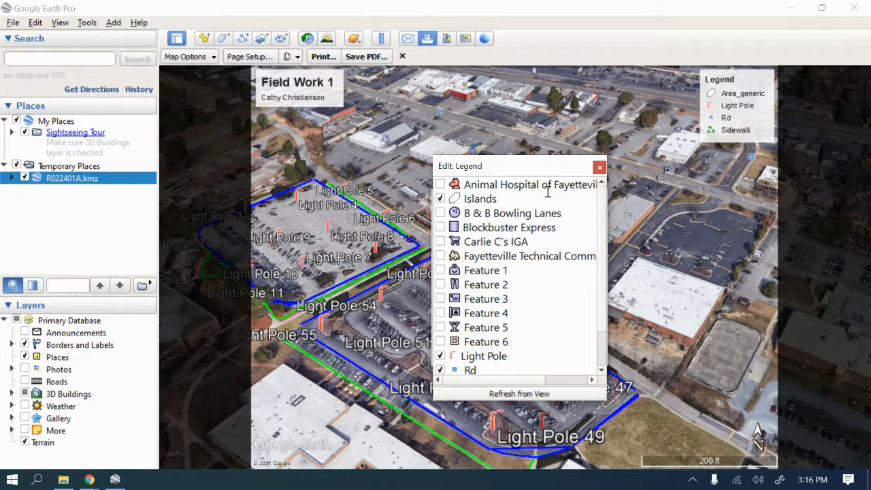
type("slands")
key("Return")
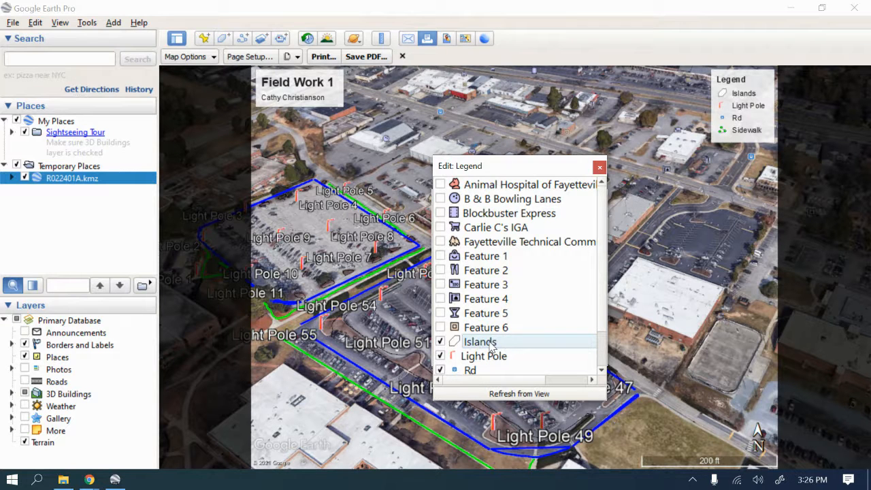
Step: Review the full list of legend entries and close the legend and title editors
scroll(492, 346, "down", 1)
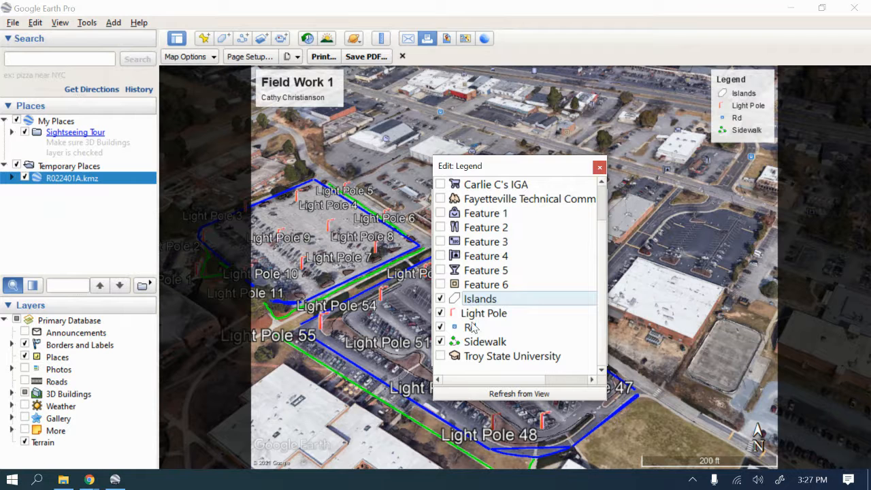
scroll(525, 253, "up", 1)
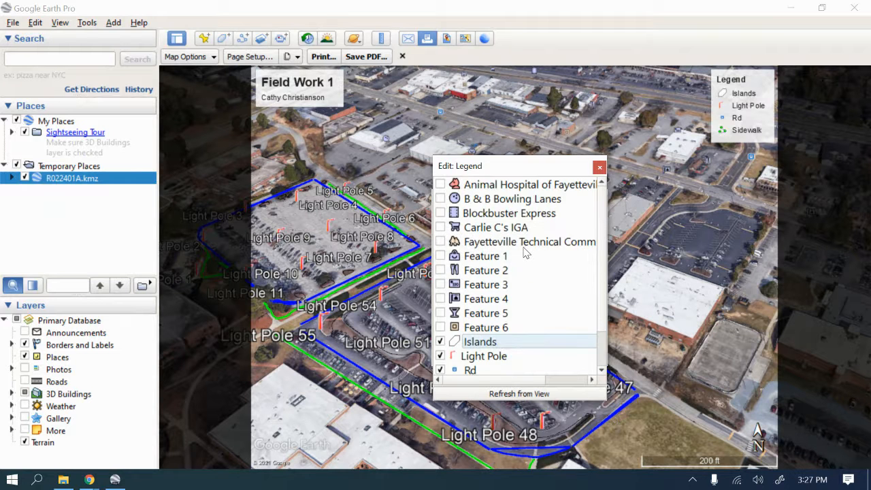
scroll(525, 253, "down", 1)
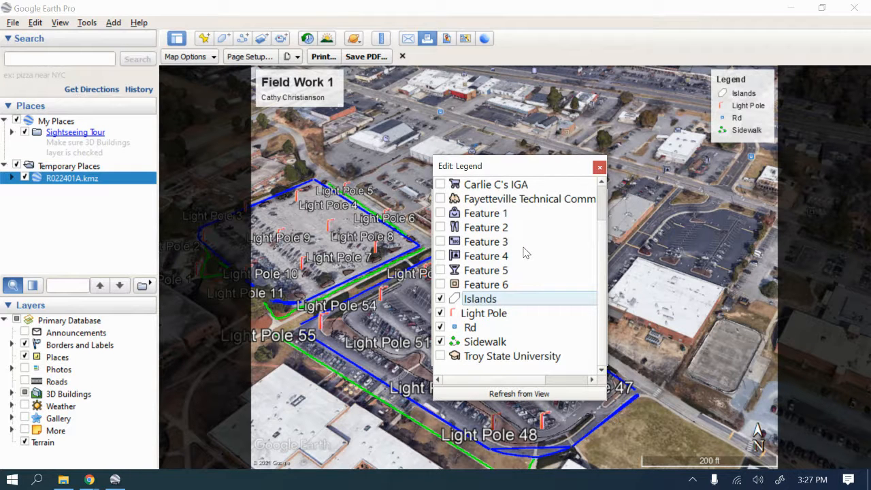
left_click(599, 167)
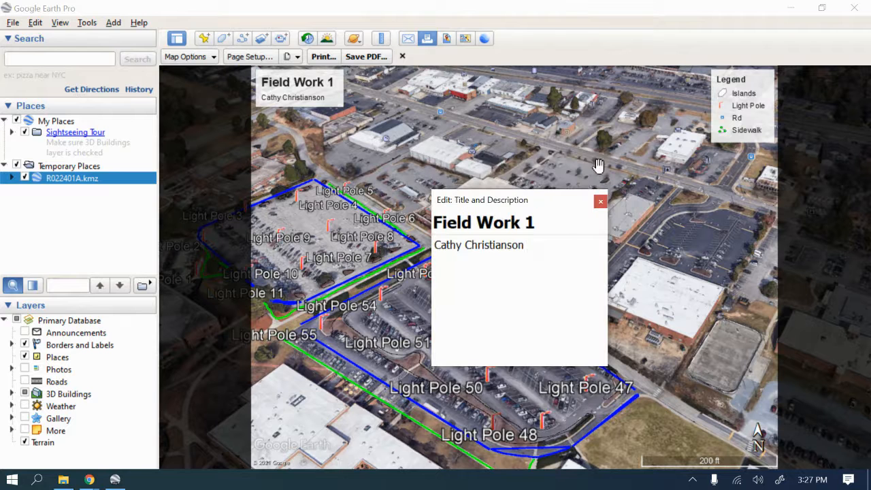
left_click(601, 202)
left_click(734, 136)
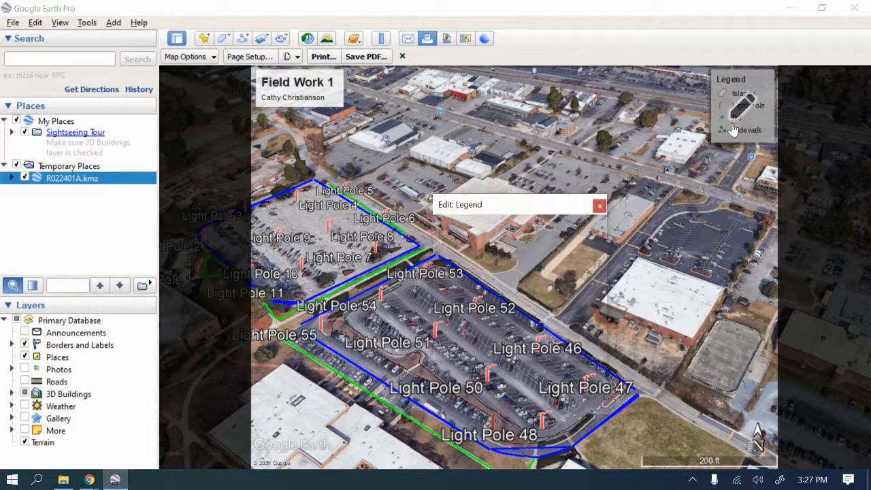
scroll(511, 309, "down", 2)
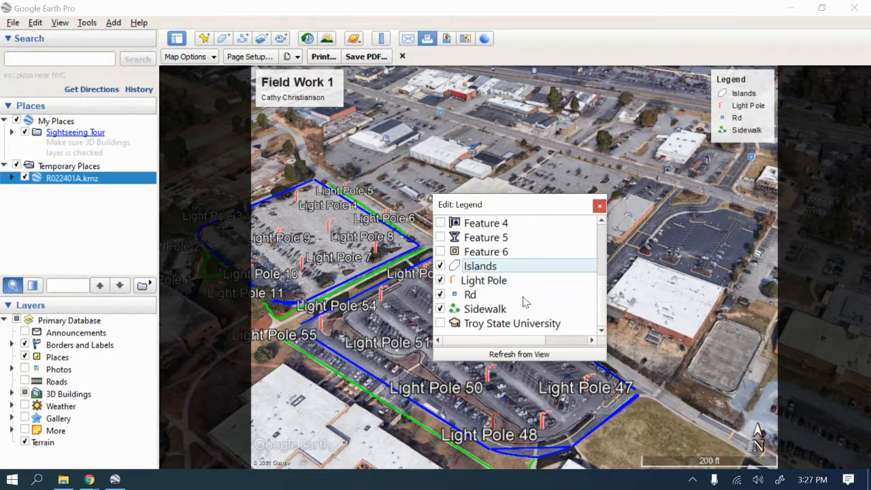
scroll(524, 302, "up", 3)
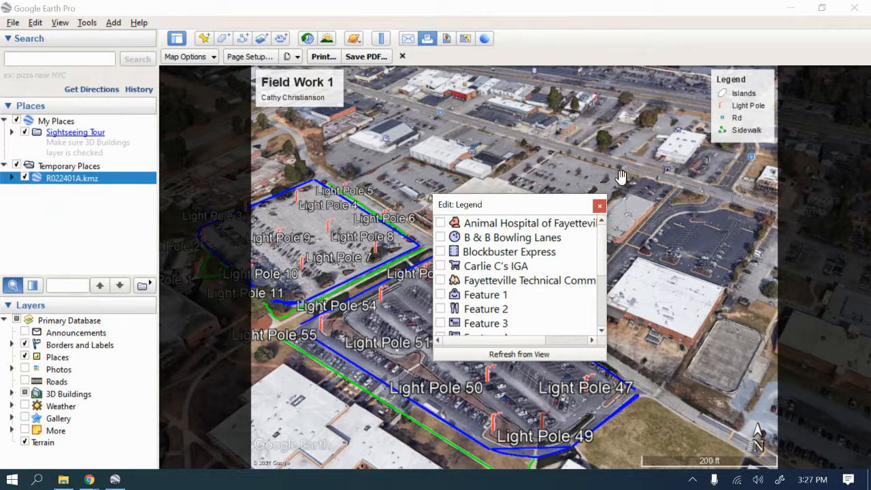
left_click(600, 206)
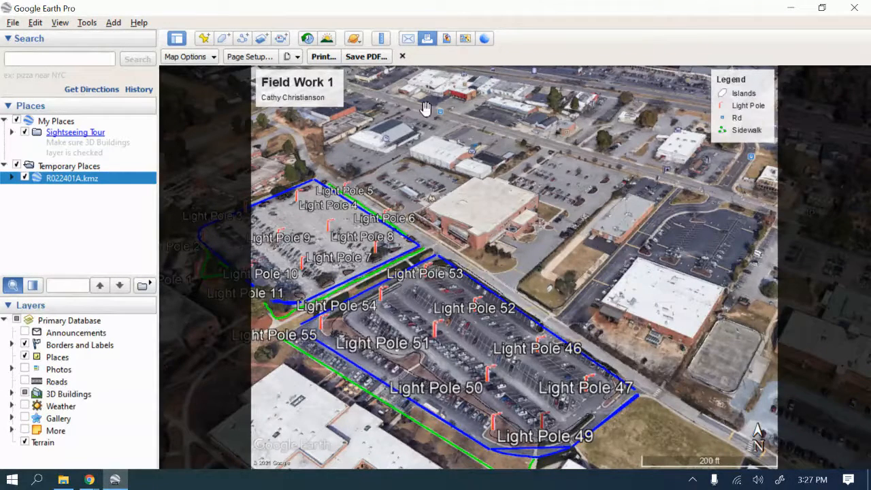
Step: Reframe the map so that both outlined parking lots with their light poles lie fully inside the printable area
left_click_drag(536, 283, 614, 271)
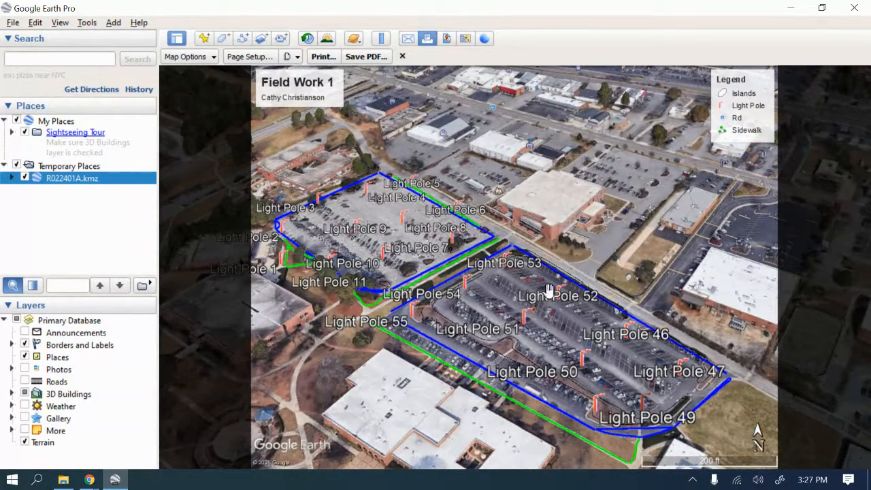
scroll(433, 295, "down", 2)
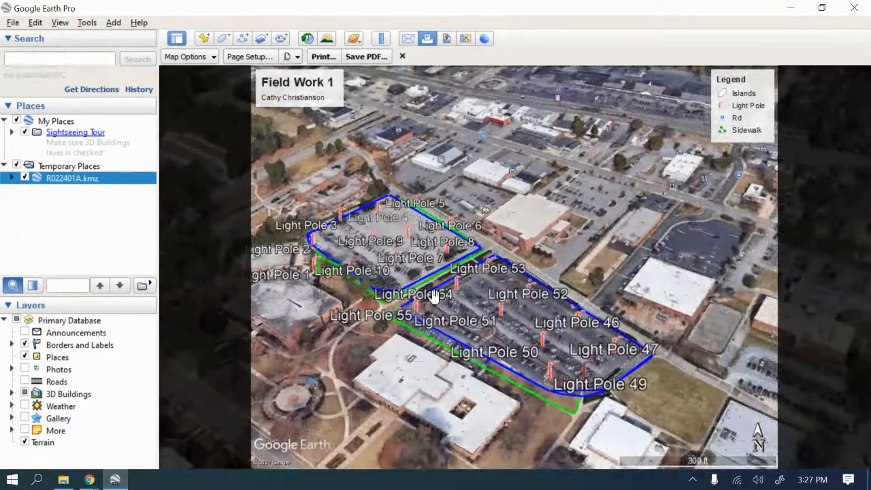
scroll(432, 294, "down", 1)
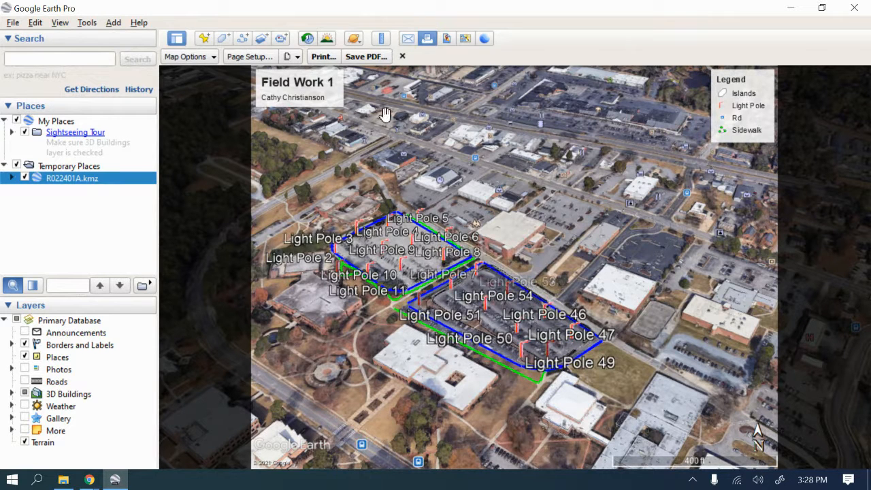
Step: Start saving the map as the PDF "Fieldwork Lab Google Earth" and go to the J: drive's 2021Sp CEG 111 Intro to GIS & GNSS folder
left_click(365, 57)
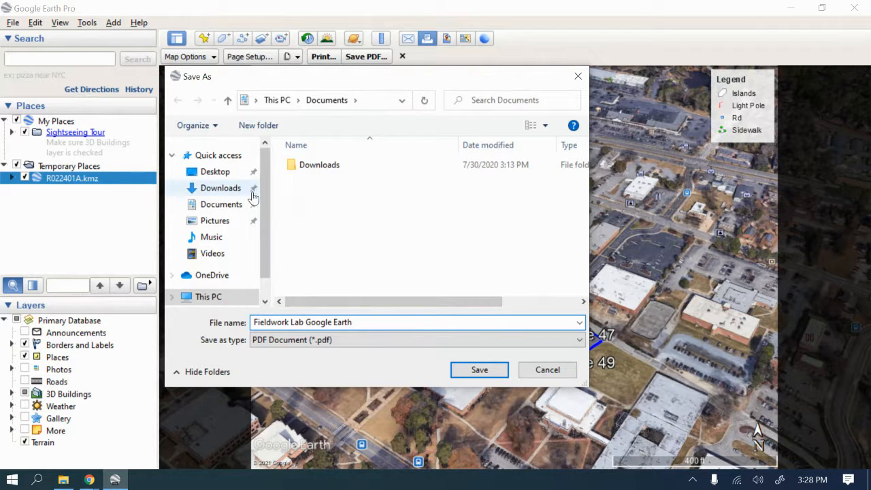
scroll(272, 245, "down", 1)
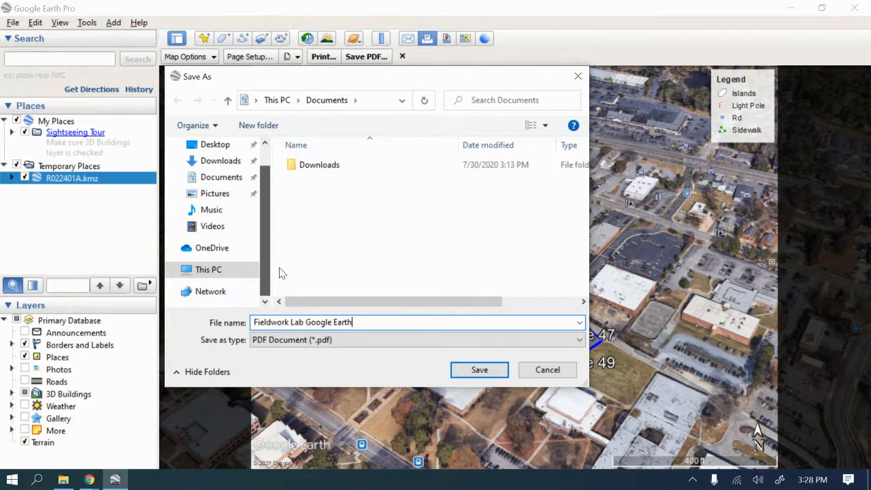
left_click(208, 146)
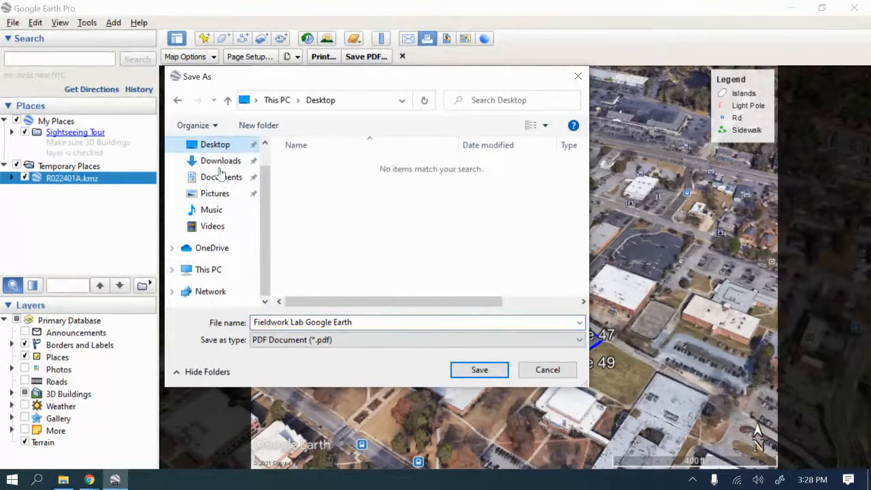
left_click(208, 269)
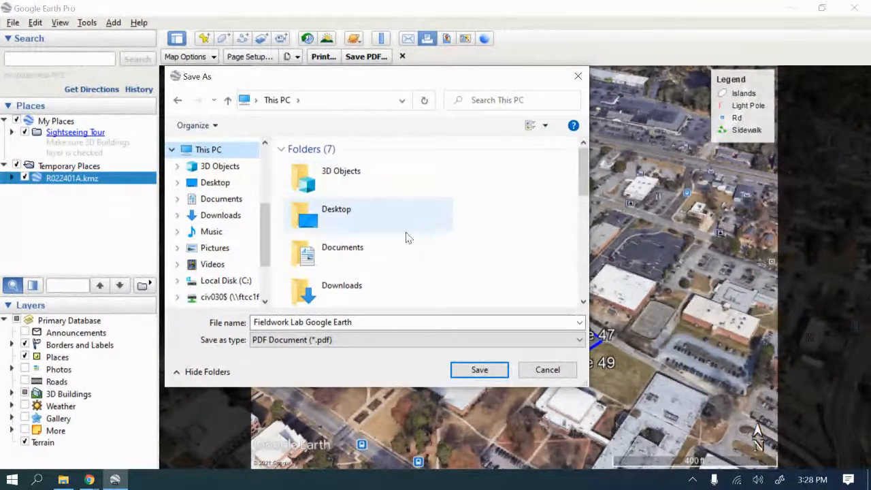
scroll(413, 240, "down", 5)
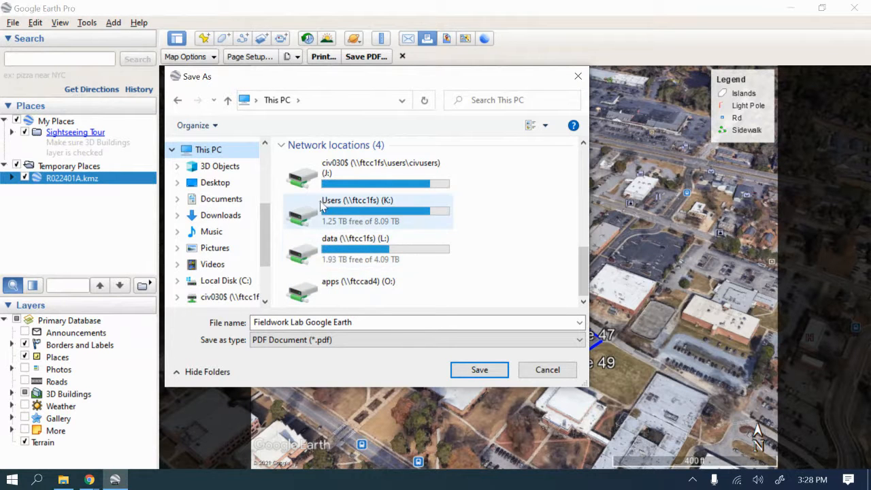
double_click(310, 178)
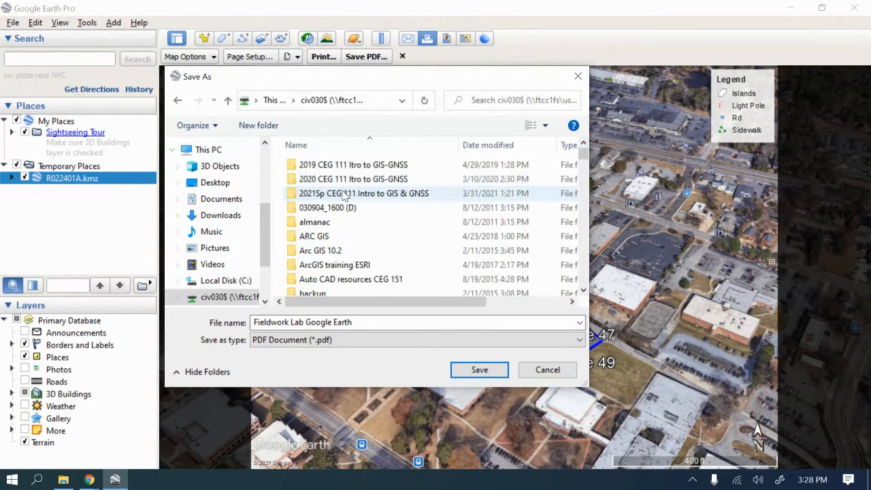
double_click(344, 192)
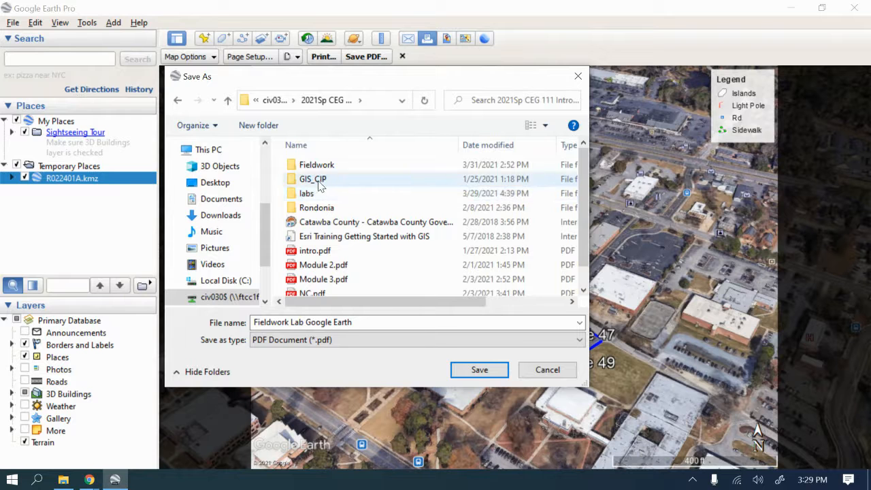
Step: Search the GIS_CIP and labs folders for the fieldwork lab's save location
double_click(317, 180)
double_click(332, 168)
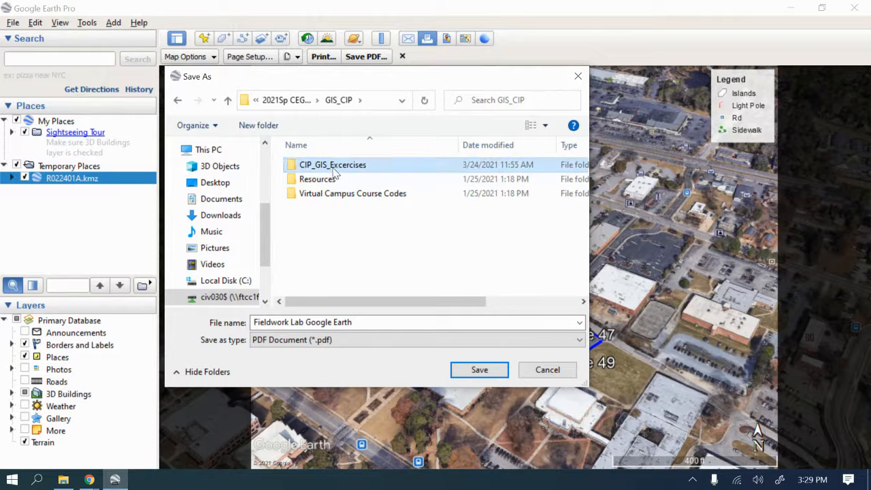
left_click(228, 100)
left_click(228, 100)
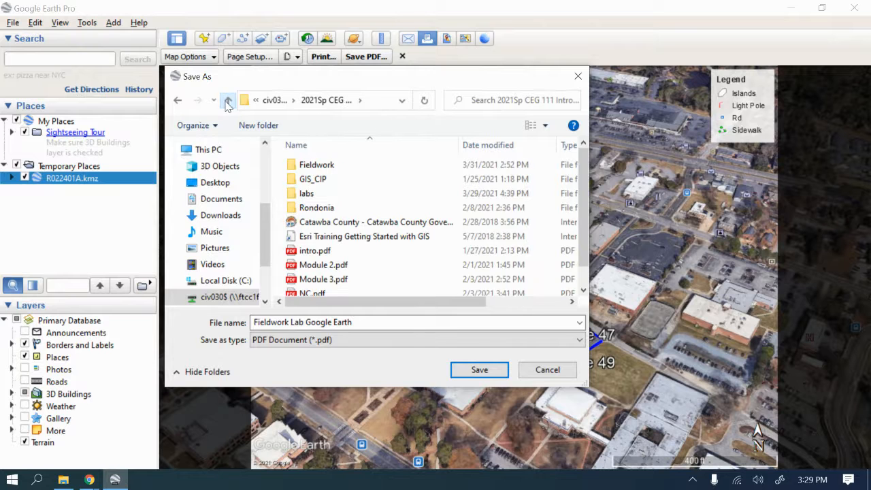
double_click(306, 193)
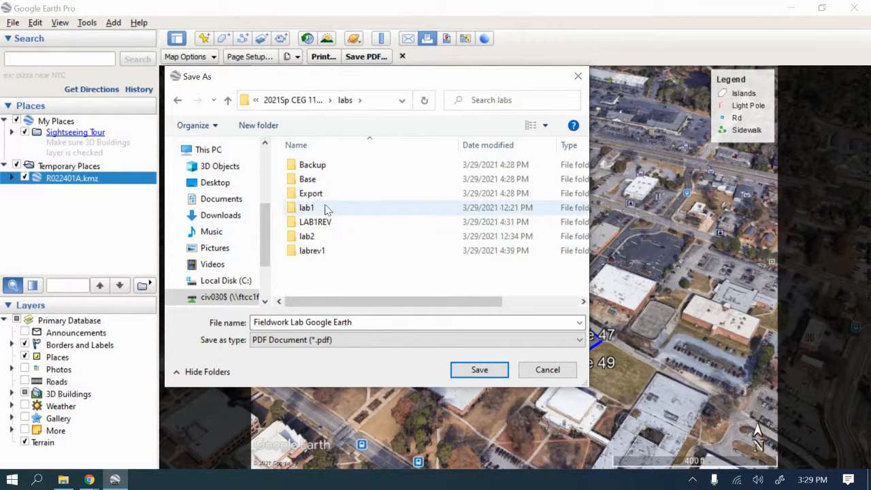
left_click(228, 101)
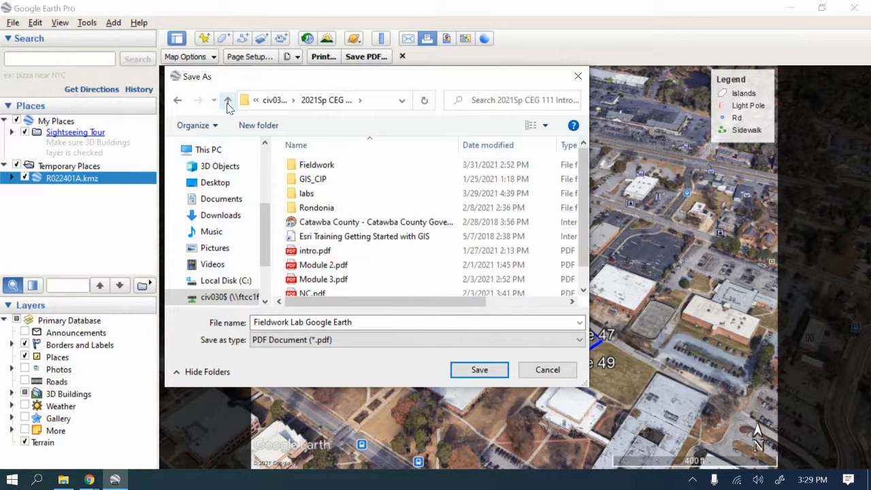
left_click(323, 180)
double_click(324, 179)
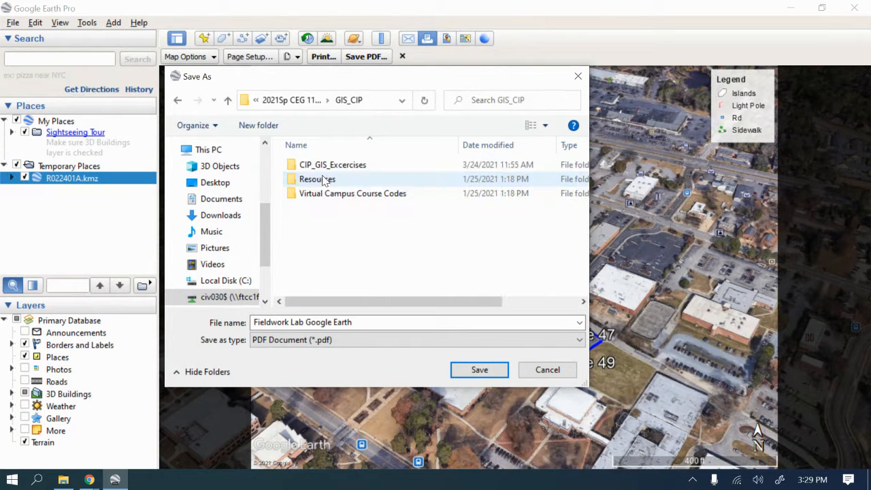
left_click(327, 168)
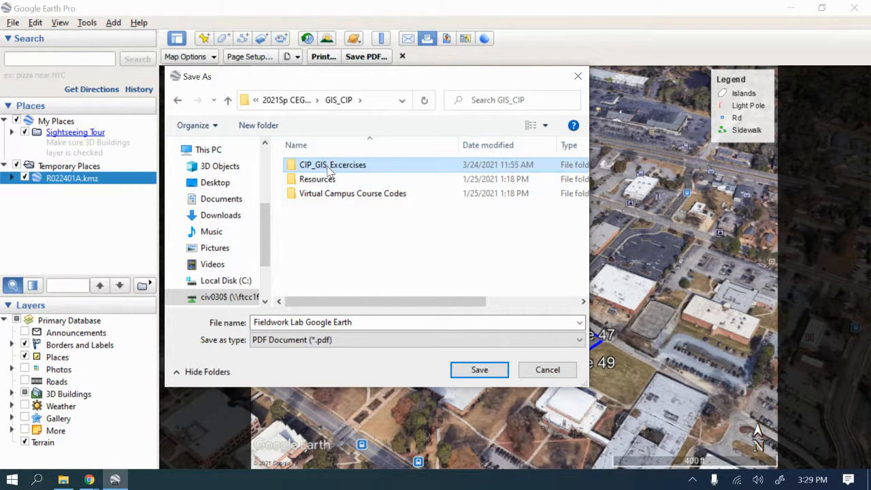
double_click(327, 168)
scroll(344, 231, "down", 1)
scroll(347, 237, "up", 1)
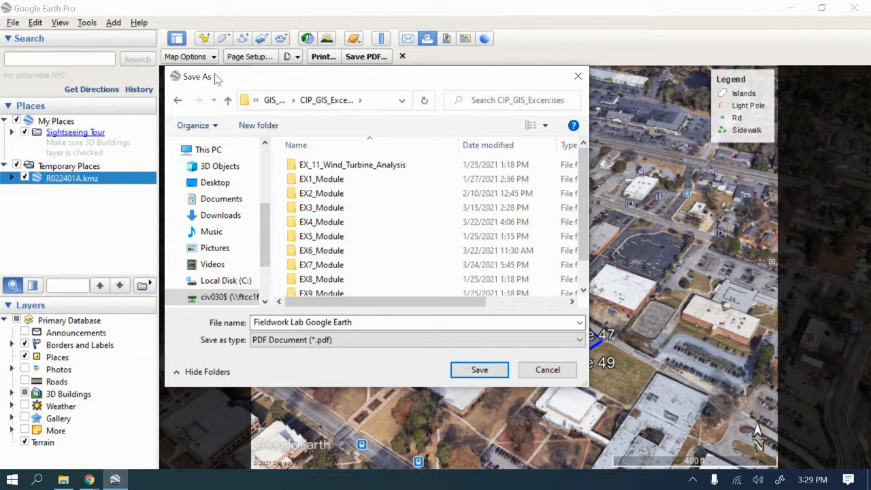
left_click(228, 101)
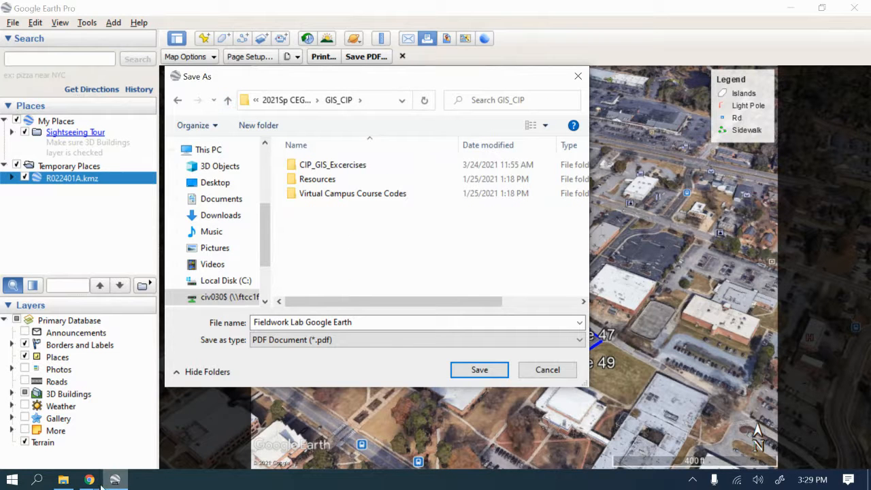
Step: Switch to File Explorer to check where the Lab1REV folder is stored, and return to the save dialog
left_click(64, 480)
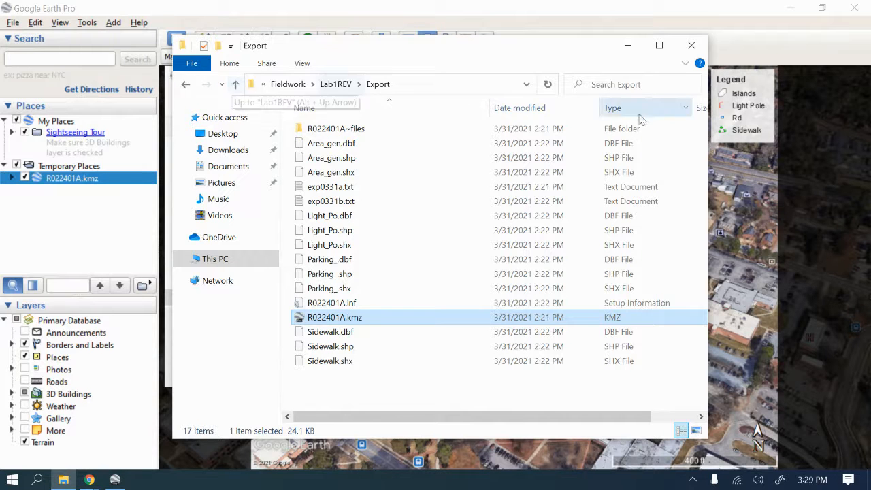
left_click(236, 84)
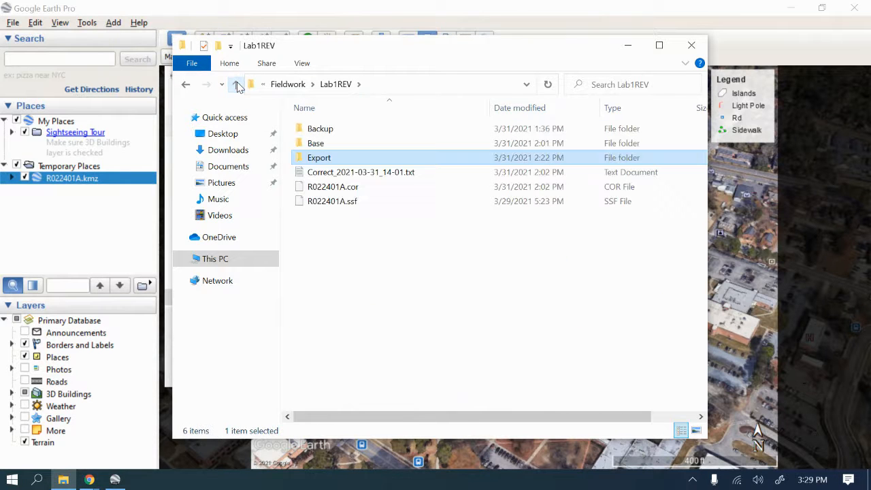
left_click(236, 84)
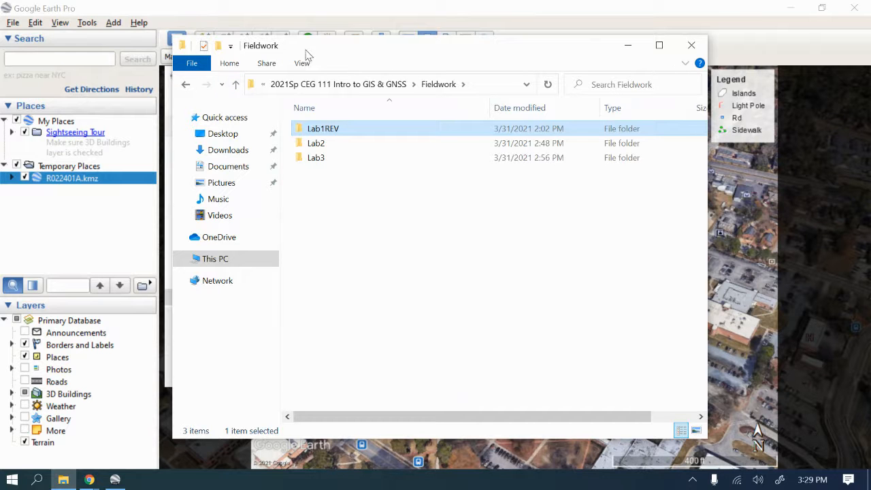
left_click(64, 479)
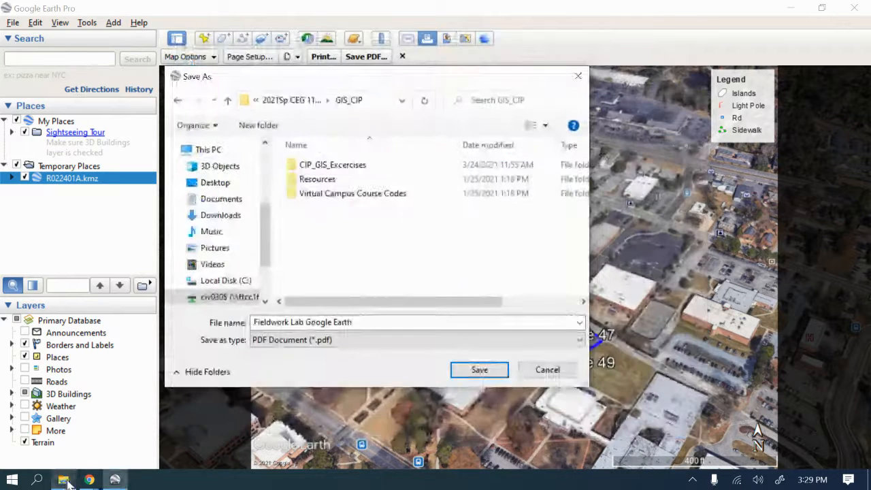
Step: Save the PDF in the Lab1REV folder inside the course's Fieldwork folder
left_click(229, 102)
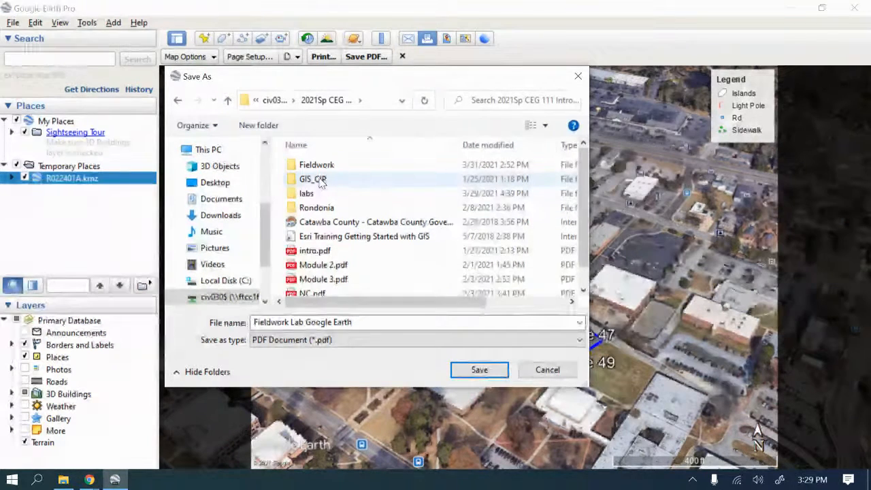
left_click(228, 101)
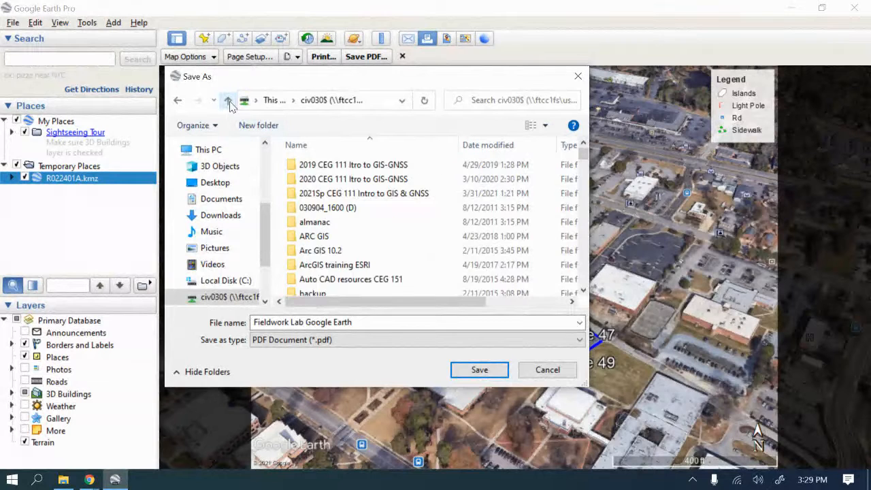
double_click(330, 193)
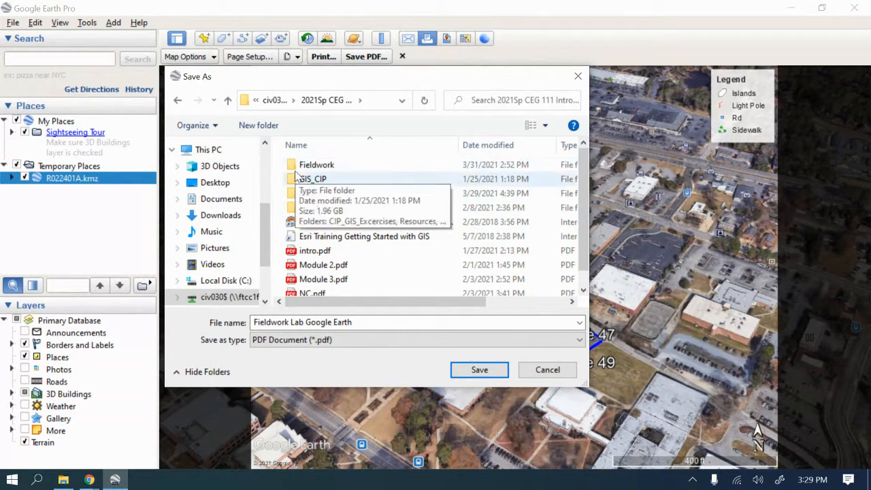
double_click(308, 165)
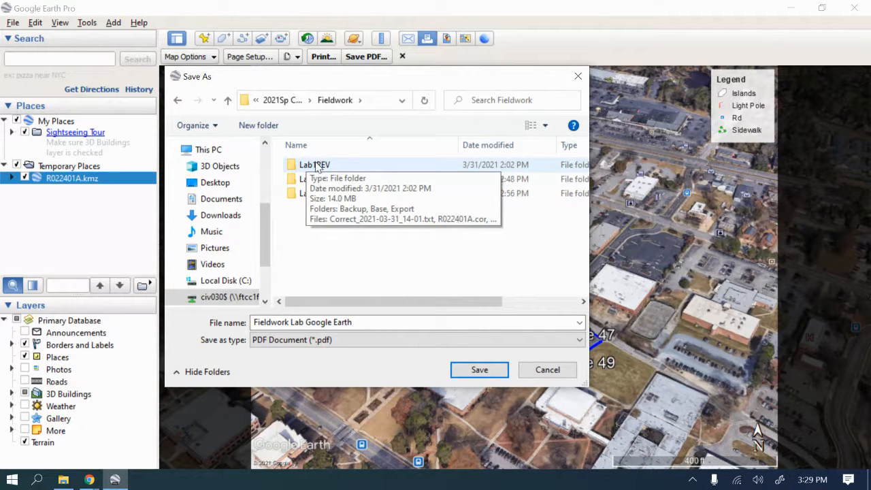
double_click(317, 166)
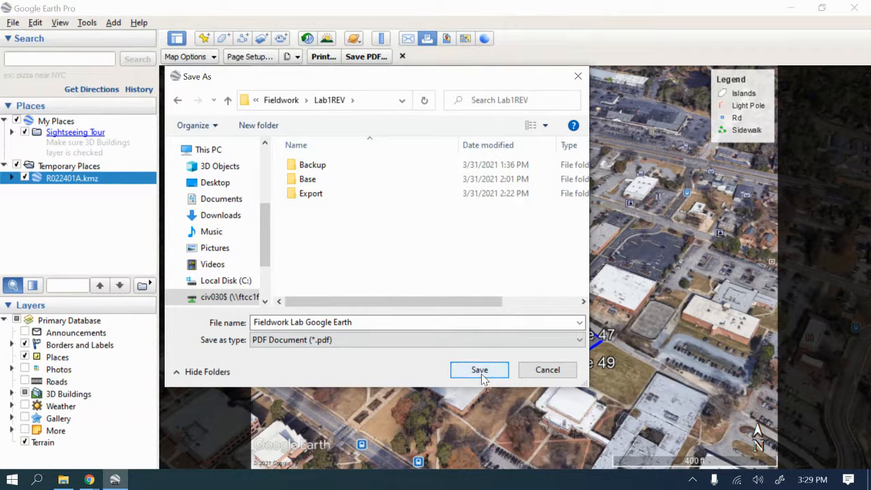
left_click(468, 372)
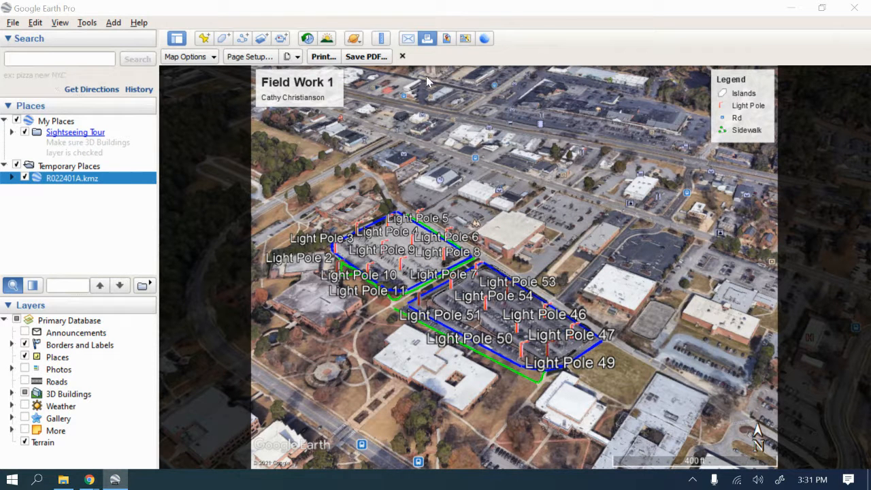
left_click(371, 60)
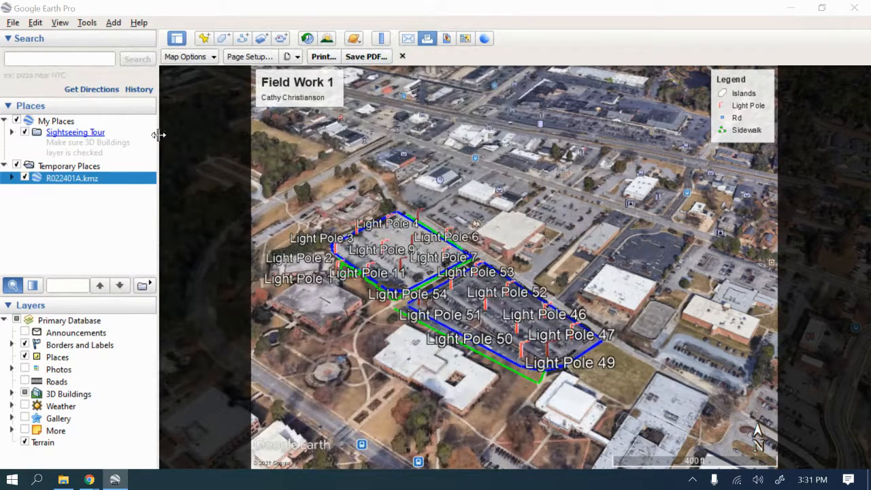
Step: Hide the R022401A.kmz data and open R030801A.kmz from the Export folder of Fieldwork's Lab2
left_click(25, 177)
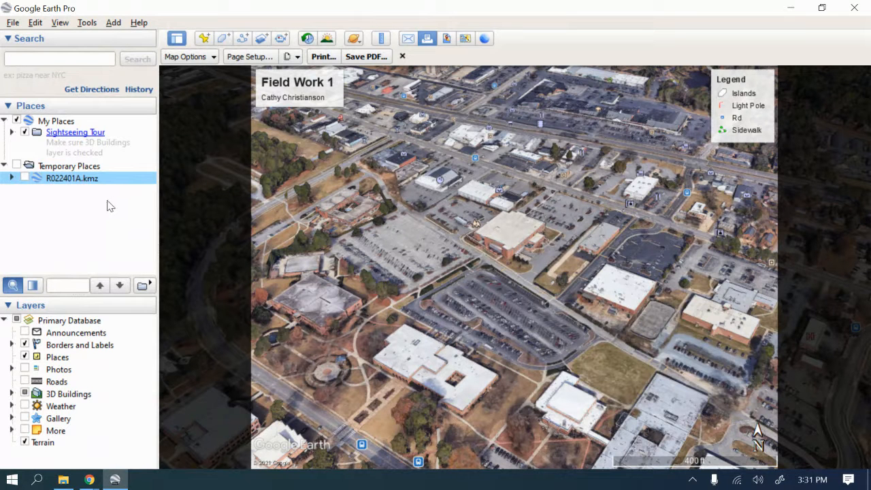
left_click(63, 479)
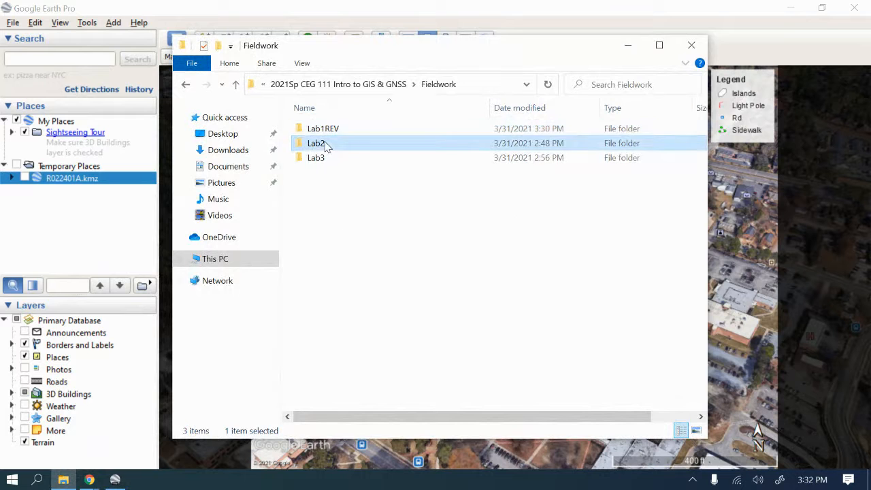
double_click(325, 144)
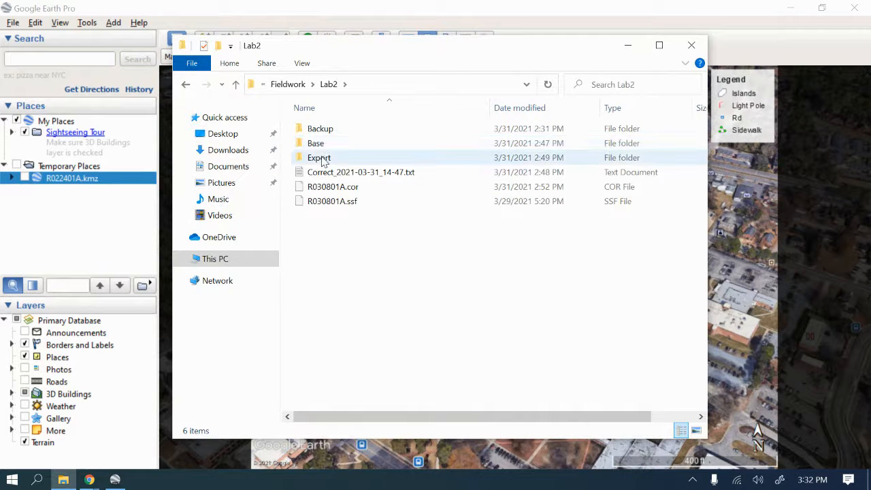
double_click(319, 158)
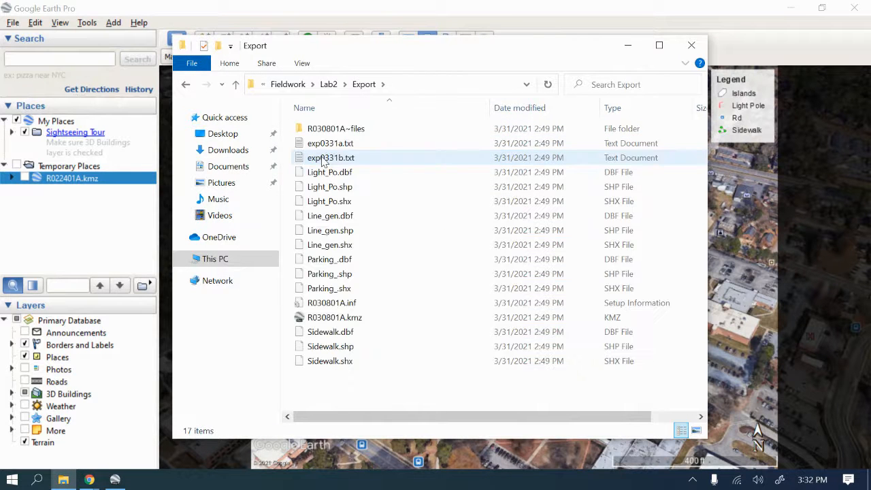
double_click(331, 317)
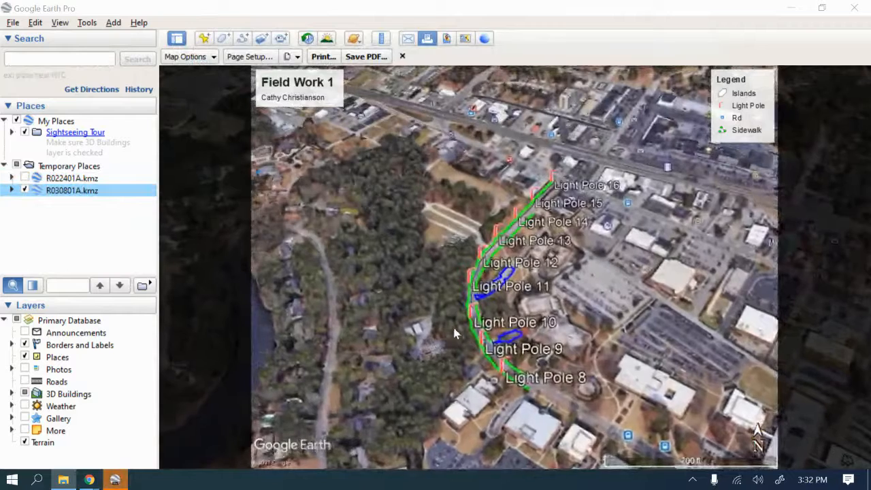
Step: Minimize File Explorer and reframe the map so the R030801A.kmz sidewalks, islands and light poles fill more of the printable area
left_click(64, 479)
left_click(63, 479)
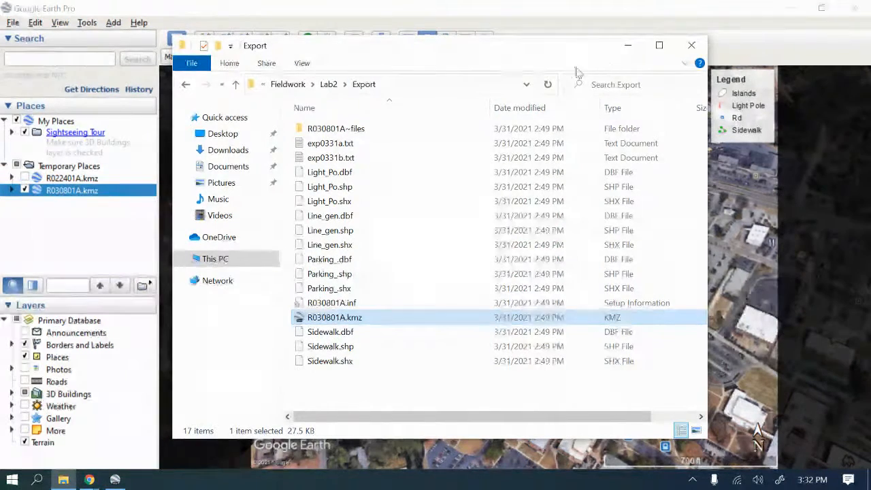
left_click(628, 48)
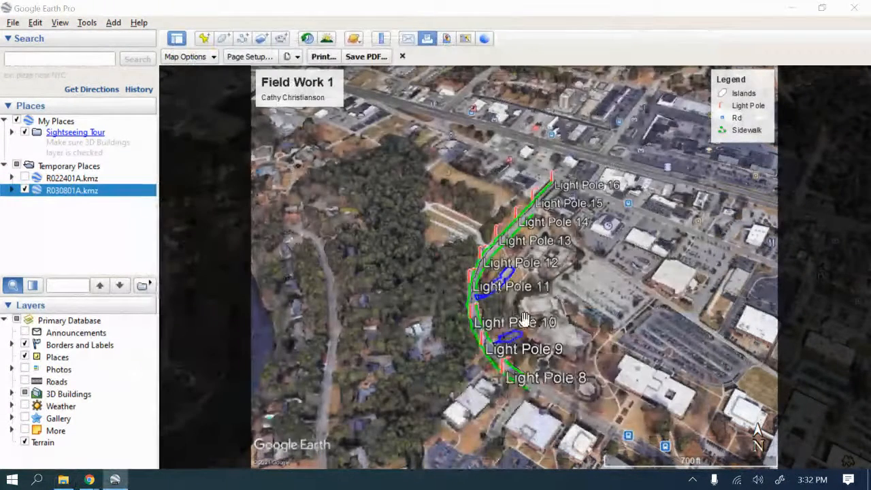
scroll(532, 309, "up", 1)
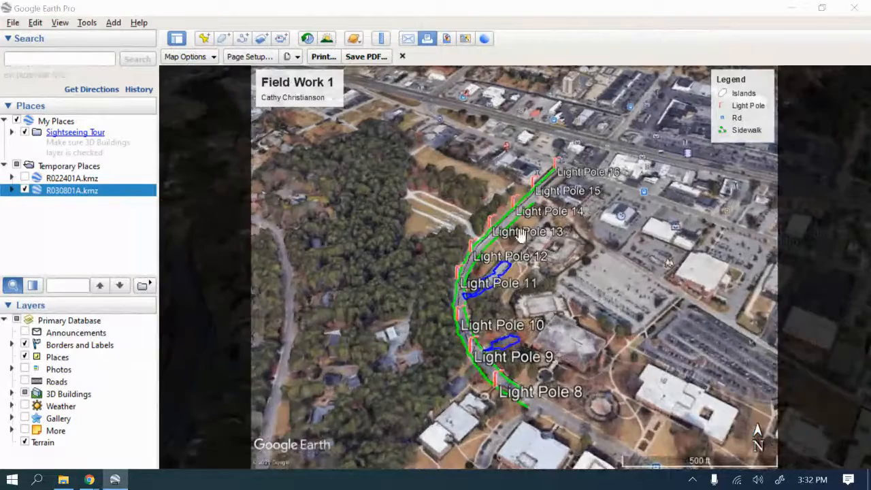
left_click_drag(522, 237, 491, 256)
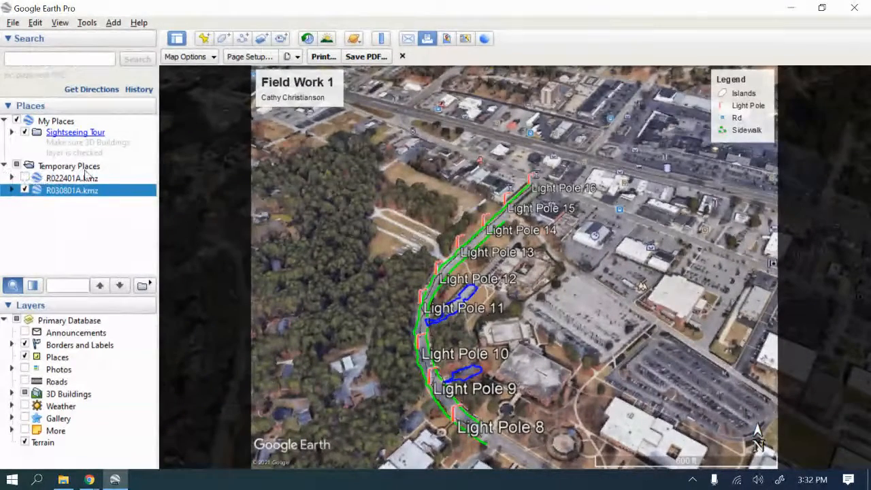
Step: Remove Islands from the map legend, leaving only Light Pole, Rd and Sidewalk selected, and check the rest of the legend items
left_click(25, 177)
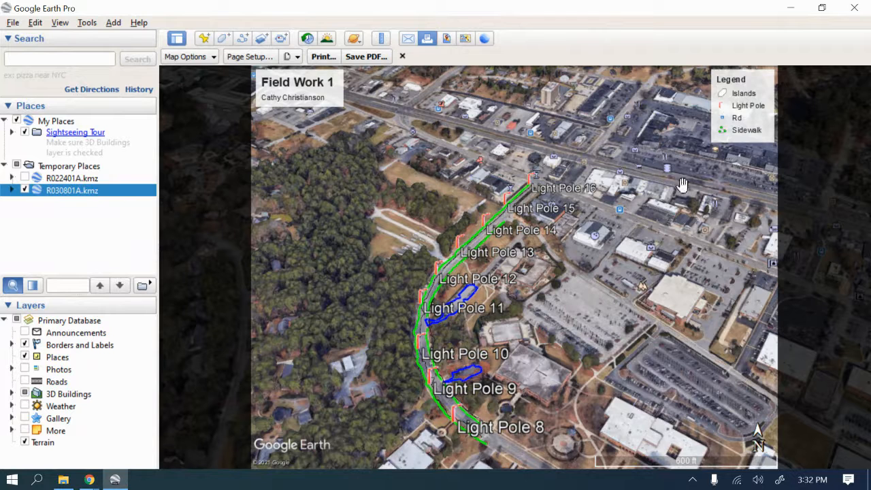
mouse_move(748, 80)
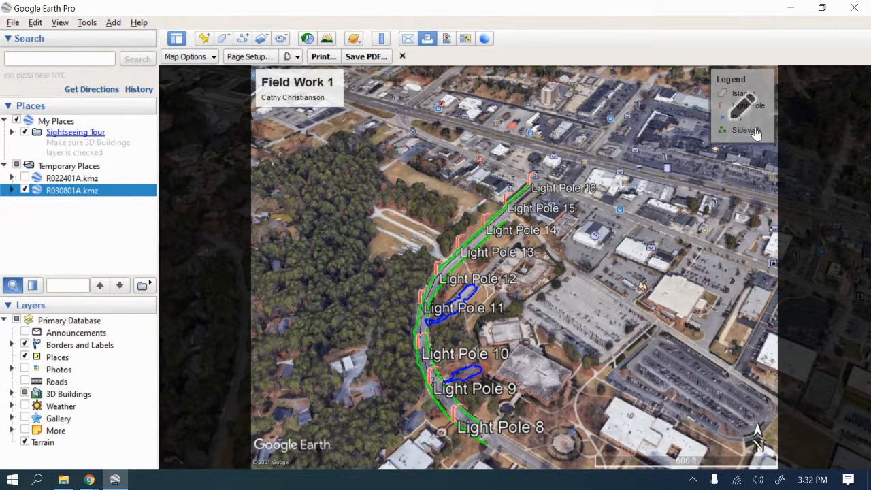
left_click(745, 79)
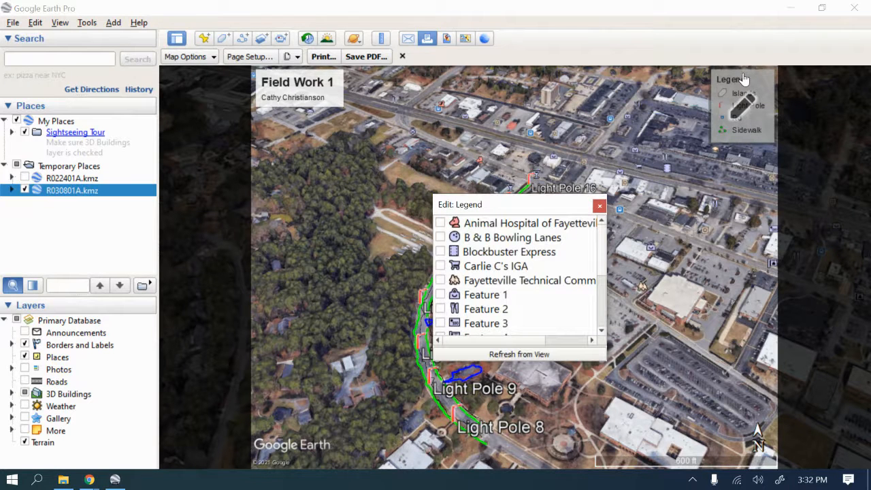
scroll(488, 278, "down", 2)
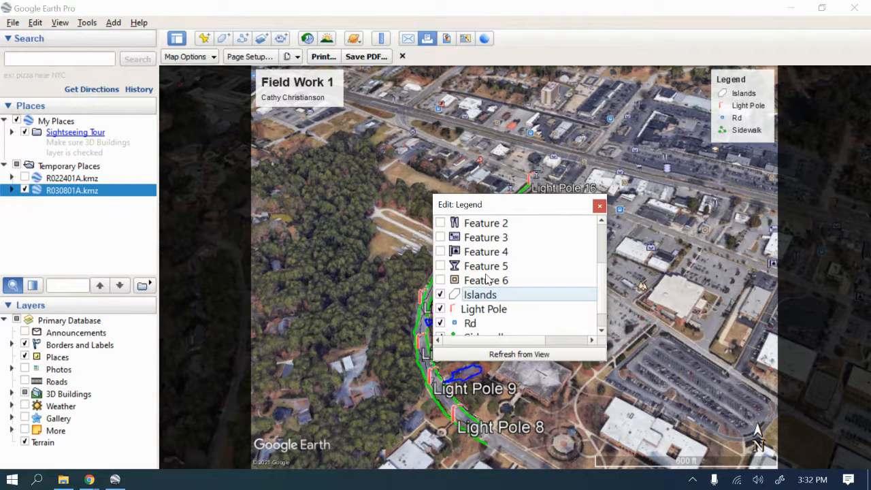
scroll(488, 277, "down", 1)
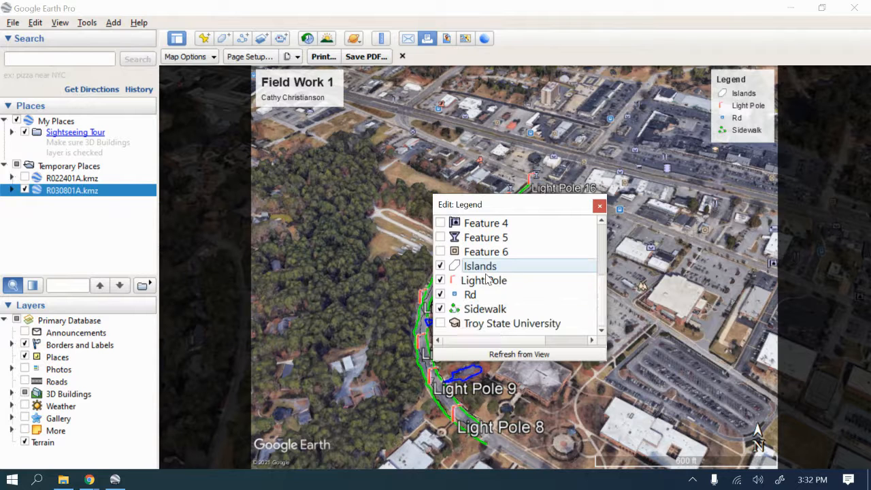
left_click(440, 266)
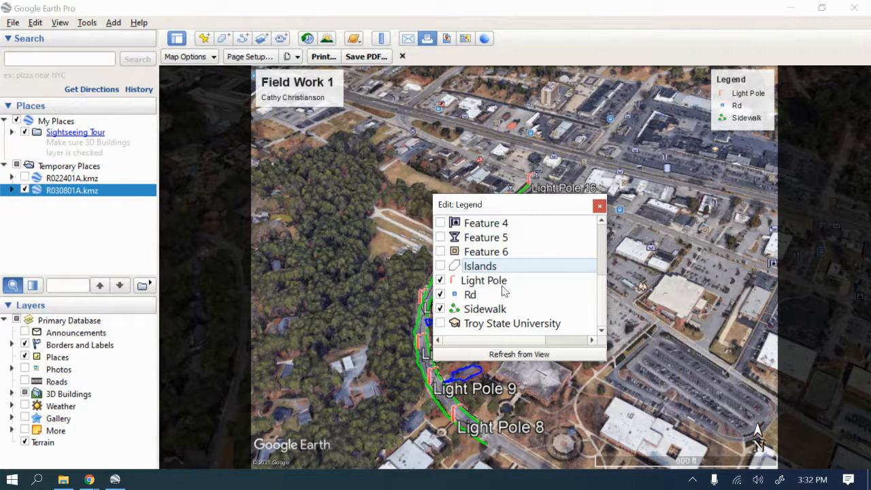
scroll(503, 291, "up", 3)
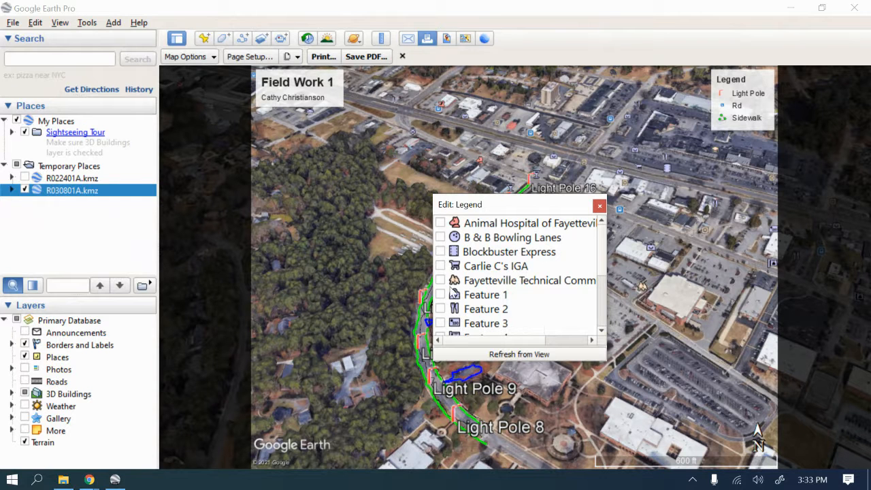
scroll(510, 301, "down", 3)
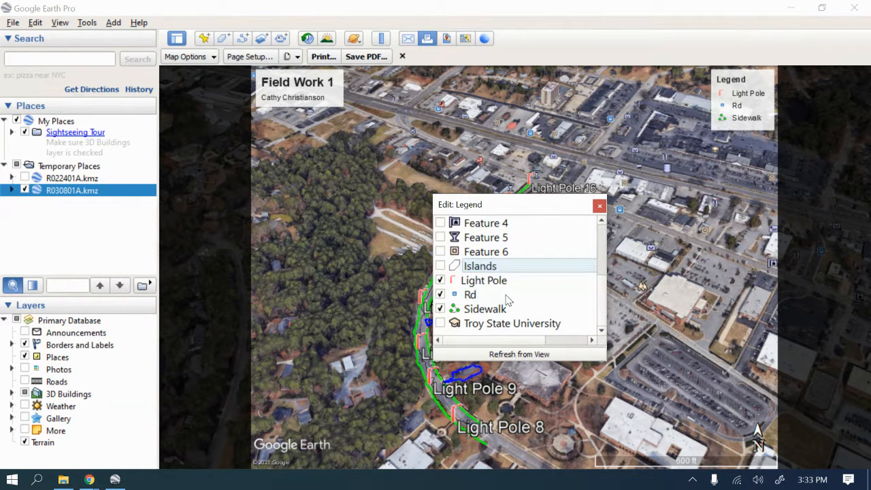
scroll(506, 300, "up", 3)
scroll(506, 301, "down", 3)
scroll(507, 300, "up", 3)
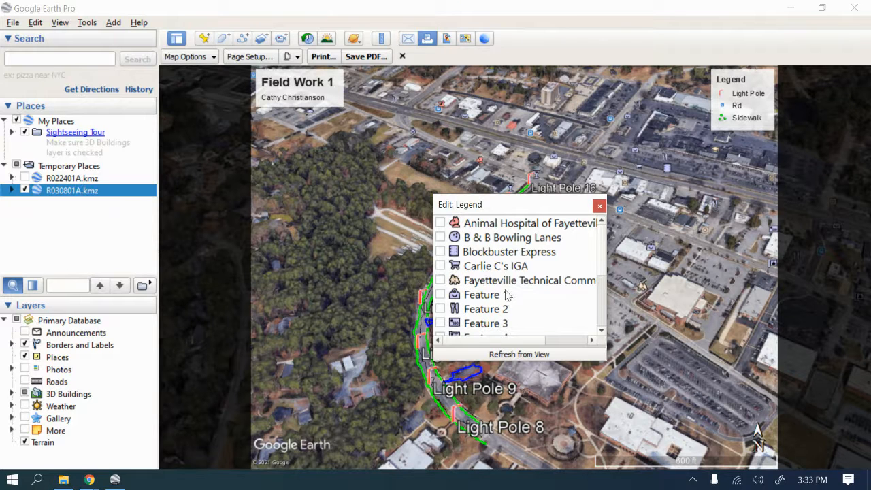
left_click(600, 206)
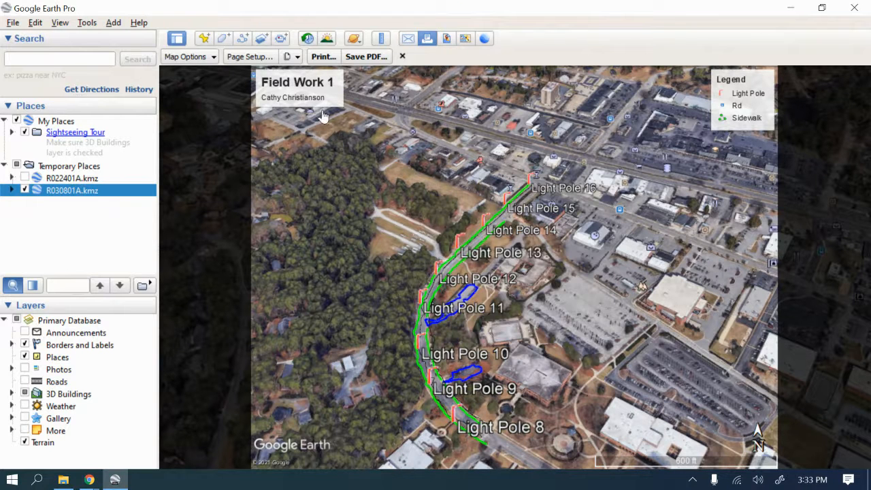
Step: Change the map title to Field Work 2
left_click(317, 90)
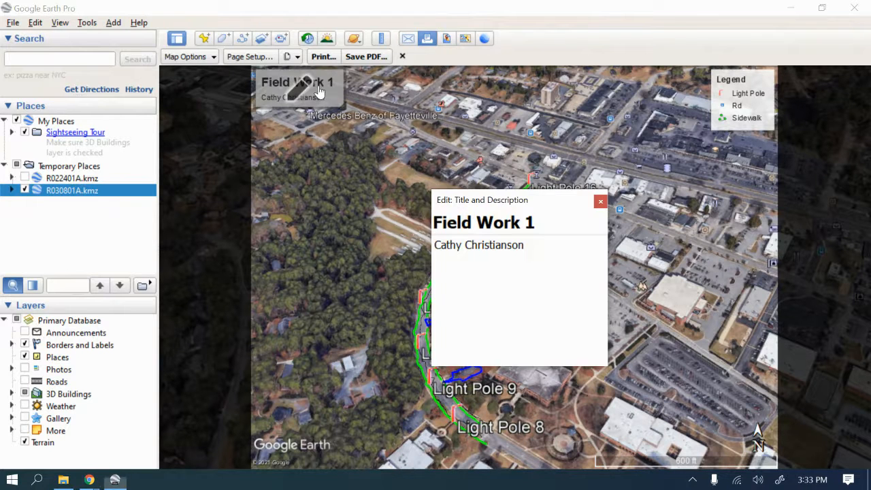
left_click(525, 223)
type("2")
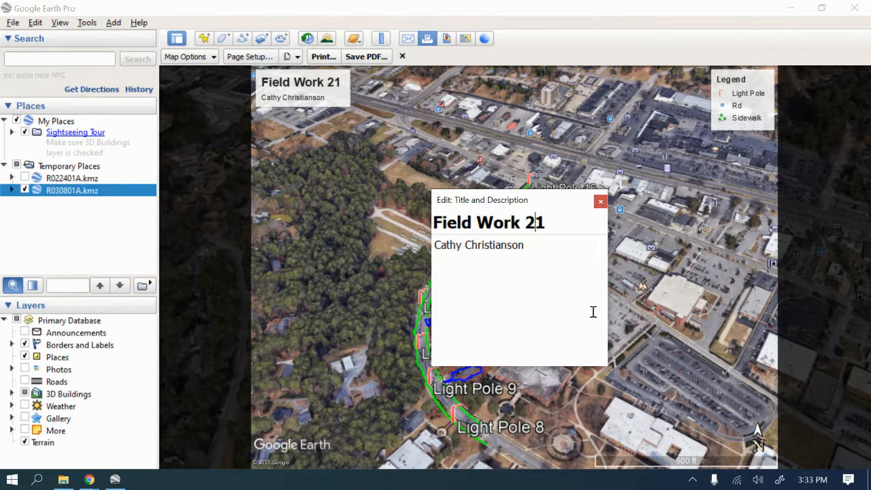
key("Delete")
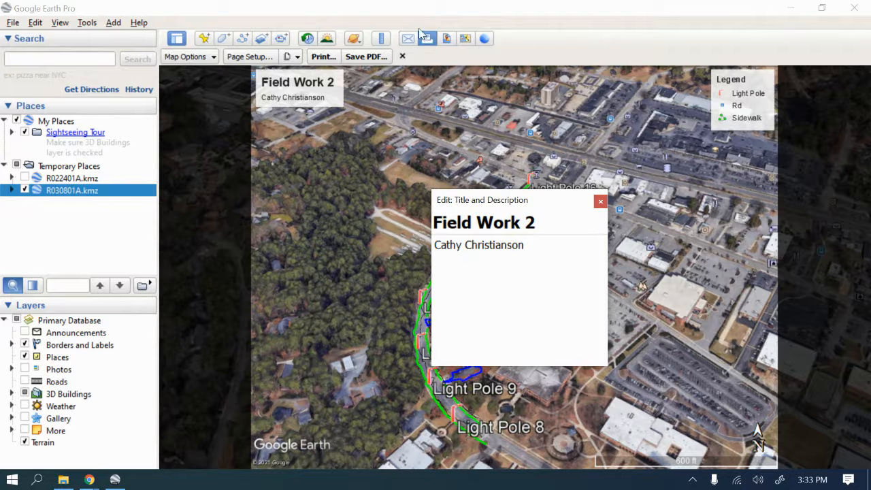
Step: Save the map as the PDF Fieldwork Lab 2 Google Earth.pdf in the Lab2 folder inside Fieldwork
left_click(375, 55)
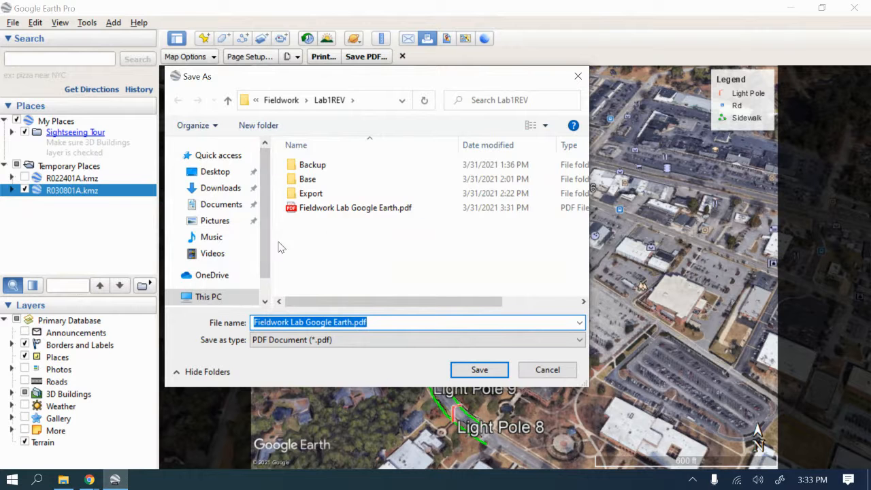
left_click(228, 101)
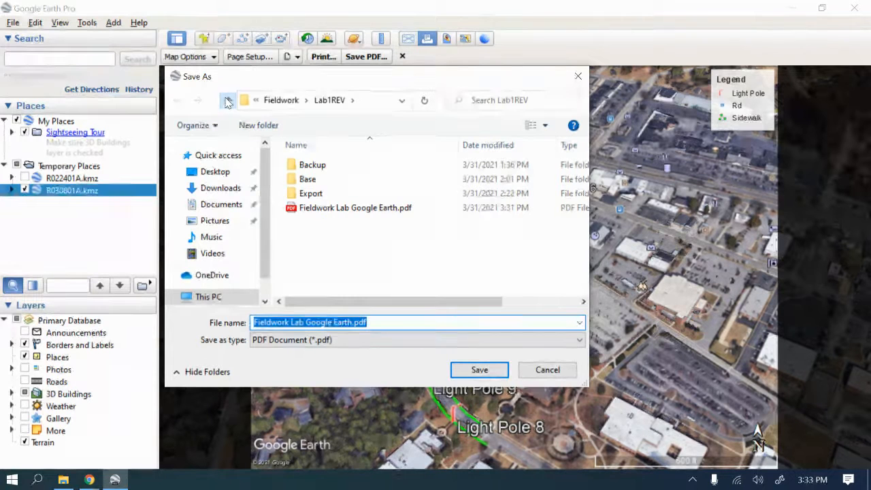
double_click(309, 180)
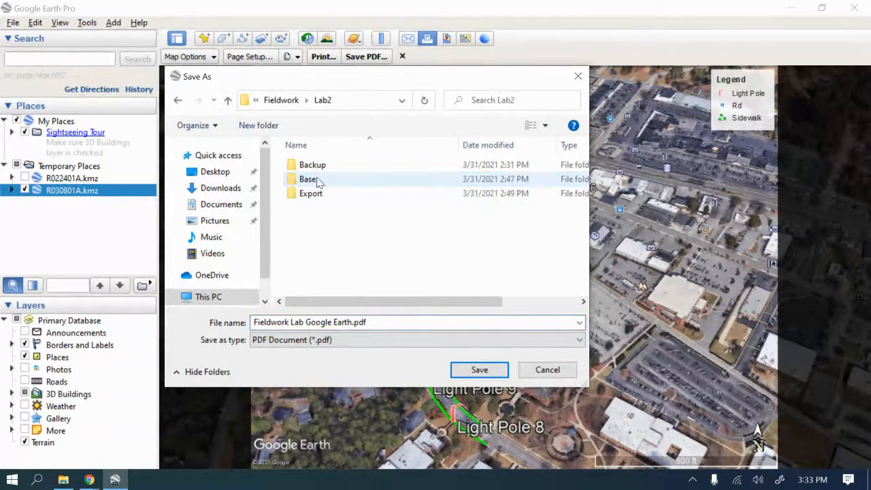
left_click(304, 321)
left_click(305, 323)
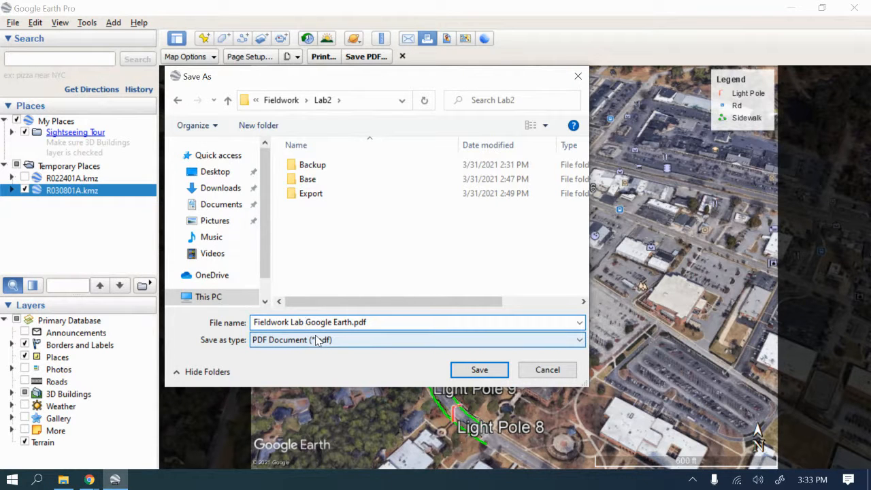
type("2")
left_click(479, 371)
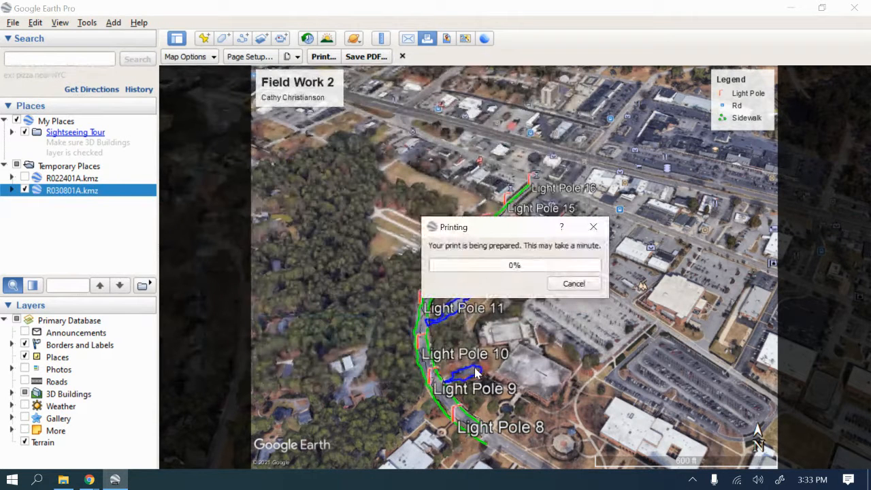
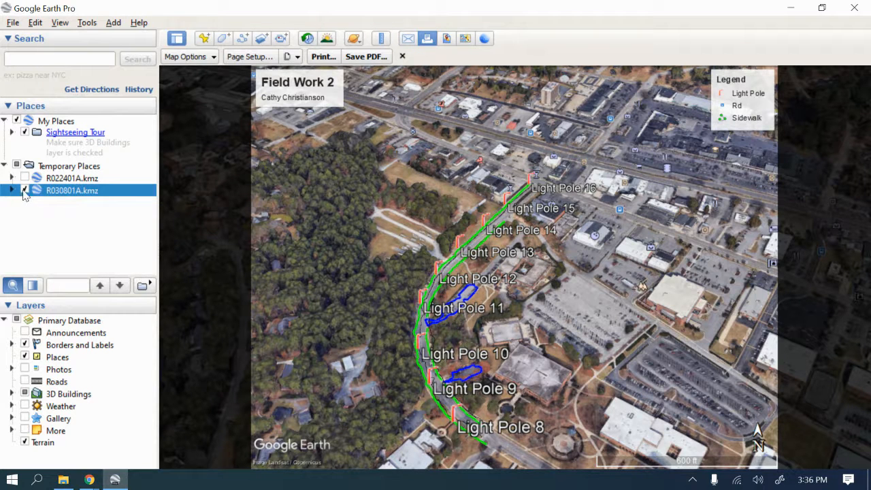
Step: Hide the R030801A.kmz data and open R032900A.kmz from the Export folder of Fieldwork's Lab3
left_click(24, 190)
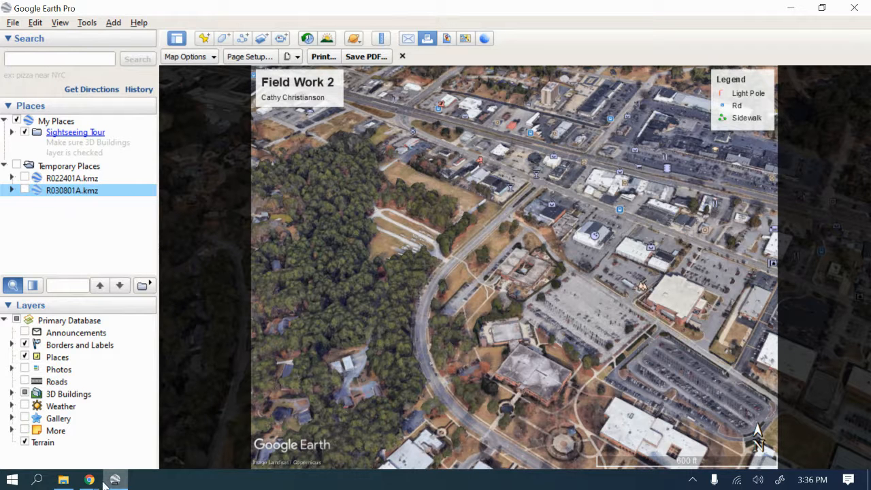
left_click(63, 479)
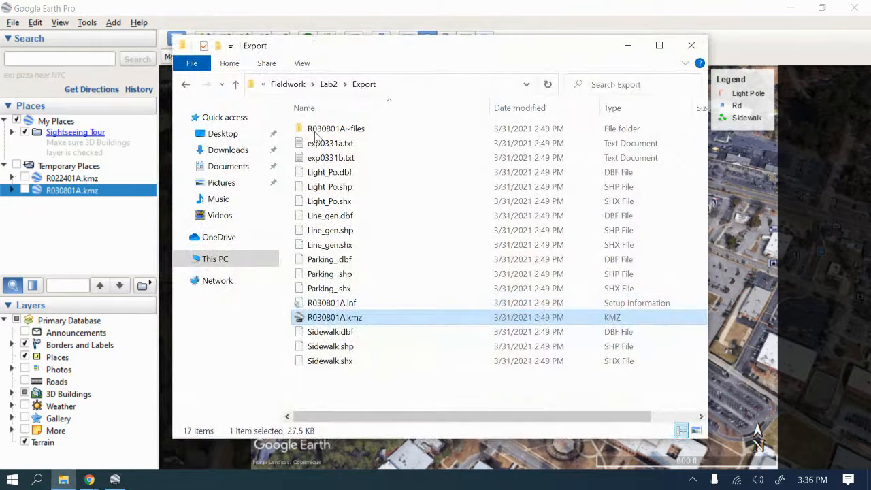
left_click(236, 84)
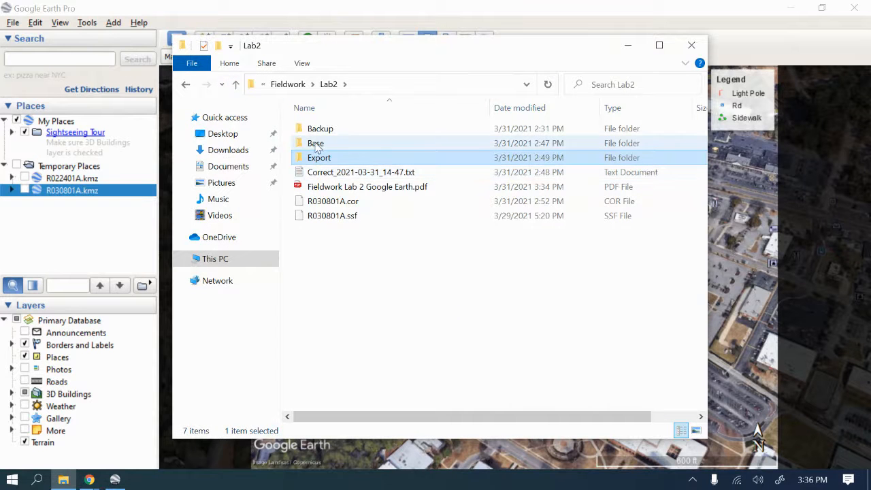
left_click(235, 85)
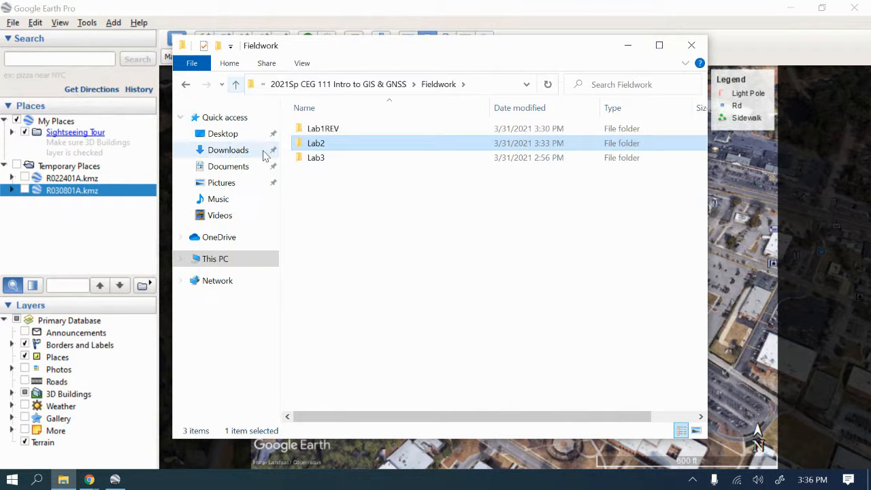
double_click(316, 158)
double_click(320, 158)
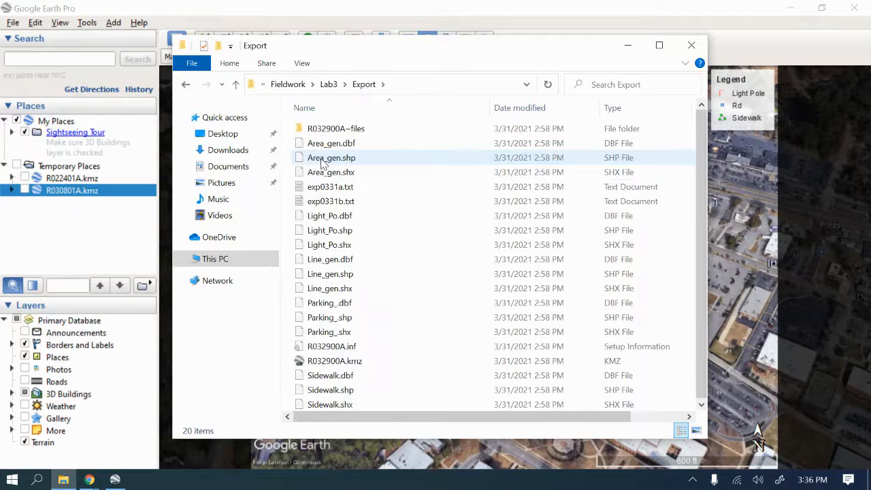
double_click(353, 359)
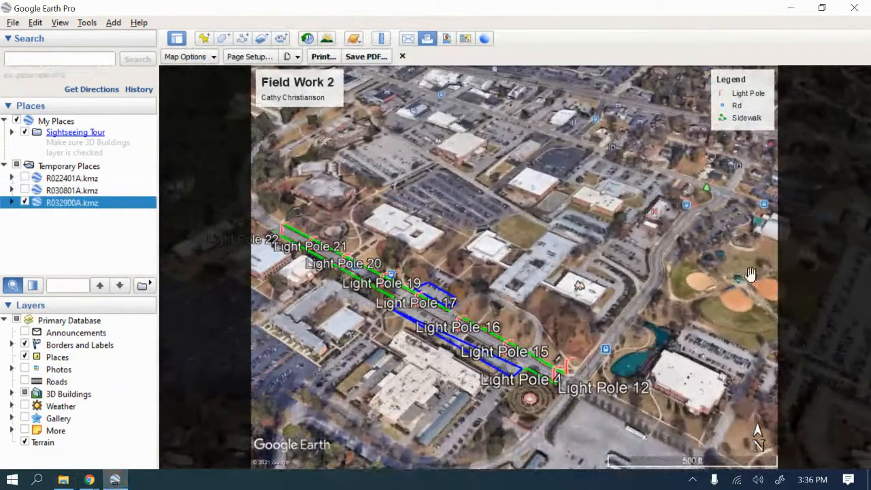
Step: Reframe the R032900A.kmz features within the printable area and change the map title to Field Work 3
left_click_drag(436, 384, 476, 387)
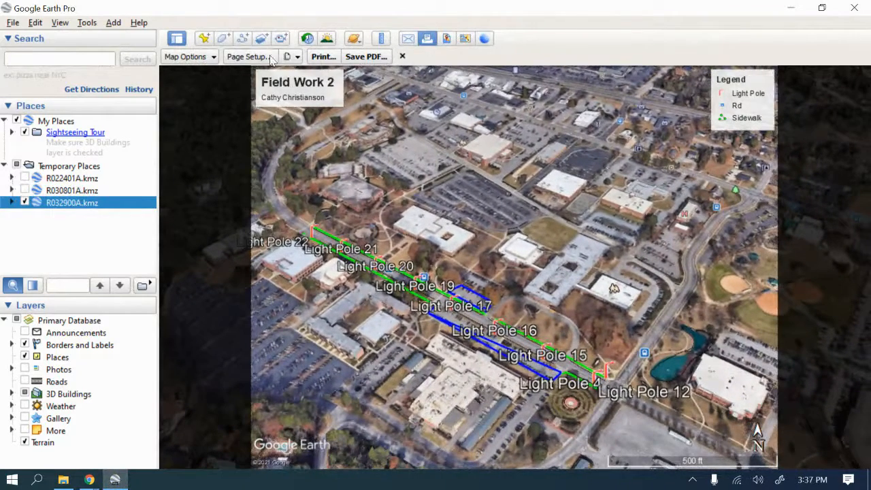
left_click(341, 94)
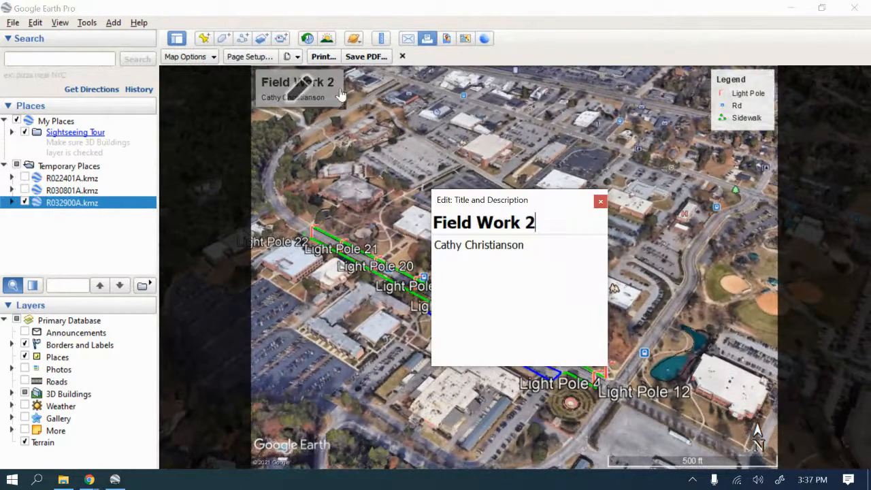
left_click(528, 224)
type("3")
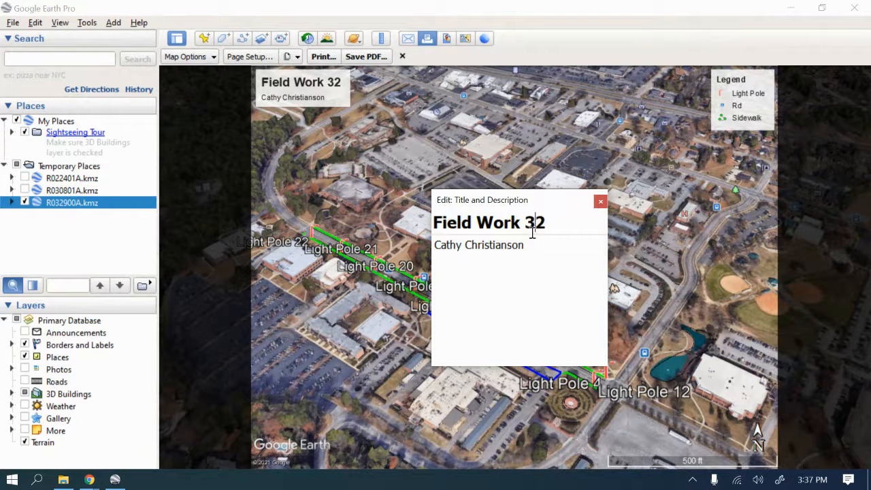
key("Delete")
left_click(657, 357)
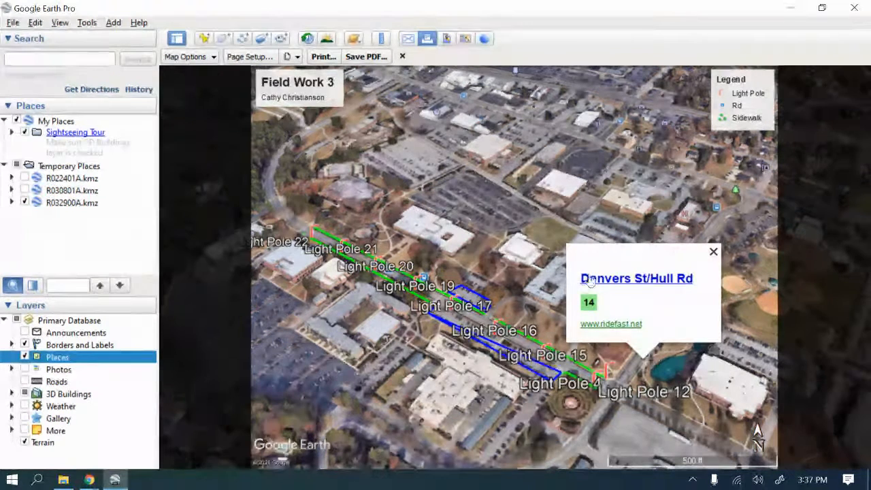
left_click(712, 253)
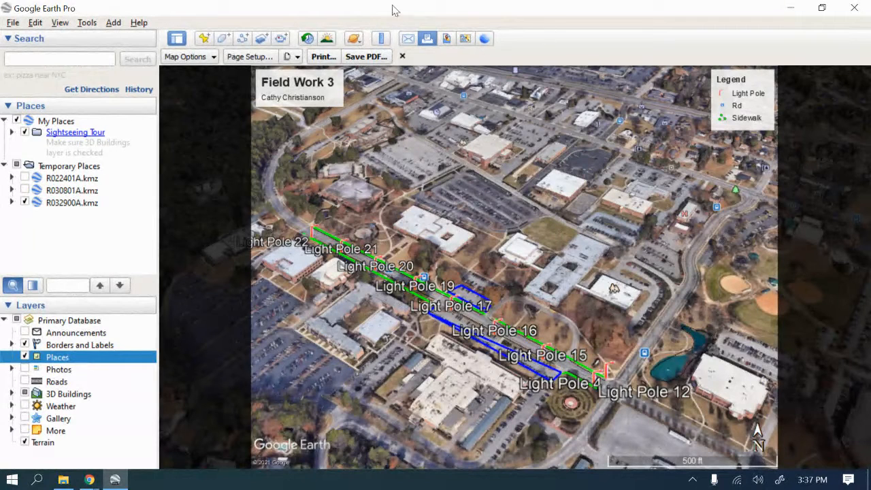
Step: Start saving the Field Work 3 map as a PDF and choose Fieldwork's Lab3 folder as the destination
left_click(366, 57)
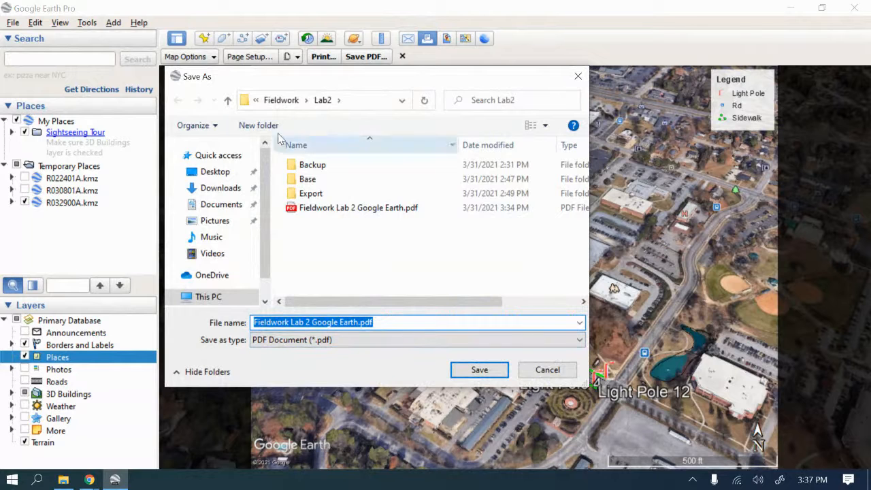
left_click(227, 101)
left_click(227, 101)
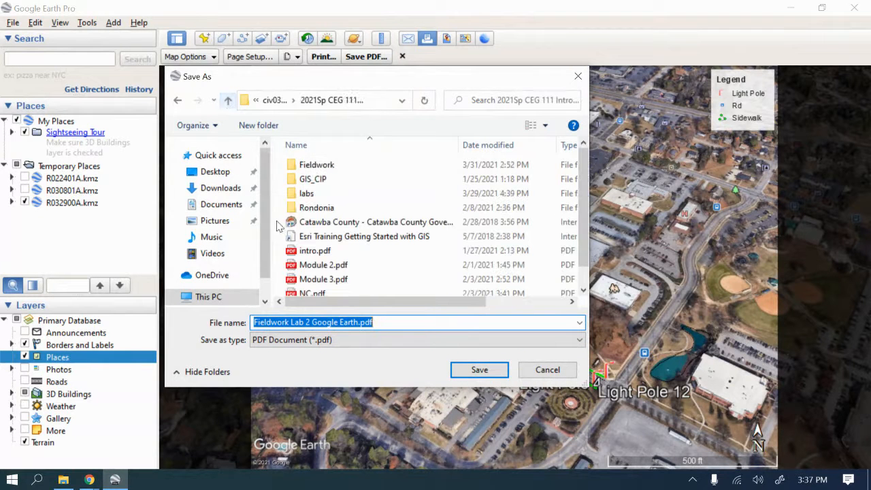
double_click(307, 194)
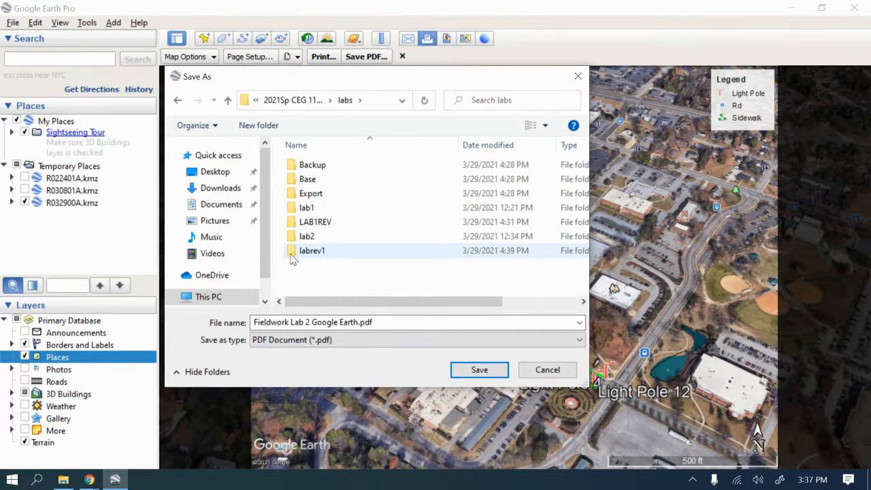
left_click(228, 100)
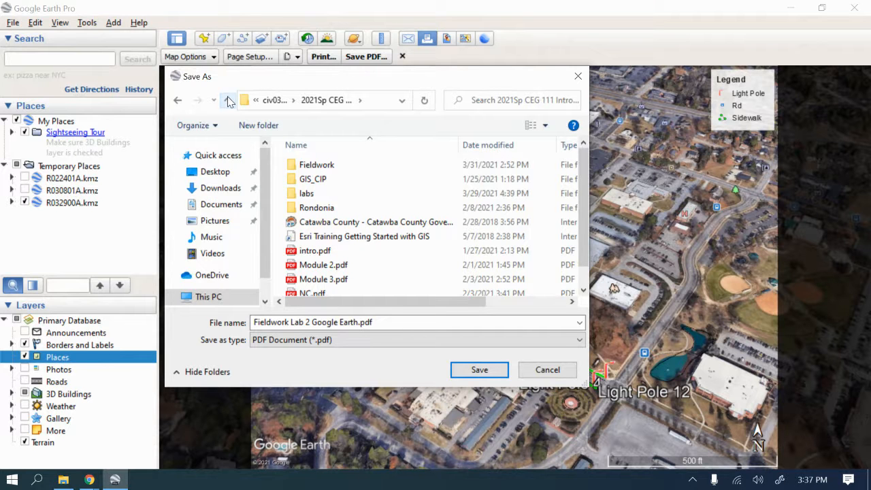
left_click(294, 168)
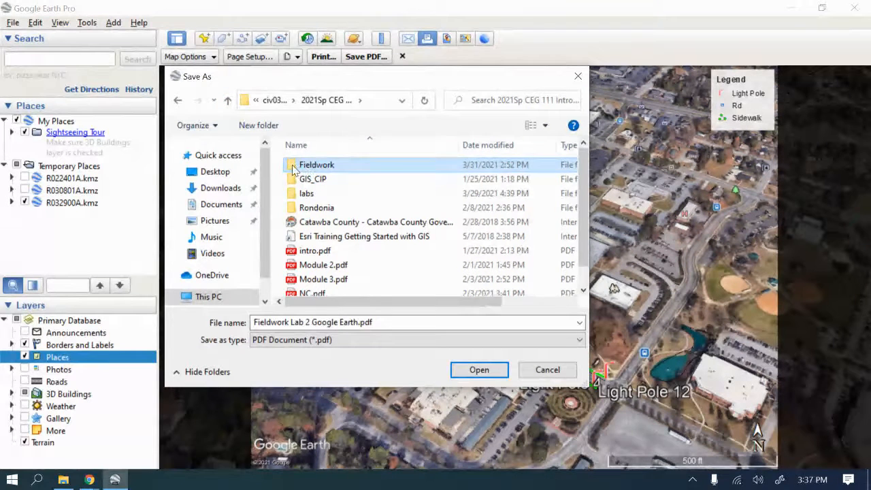
double_click(293, 169)
left_click(302, 193)
double_click(301, 194)
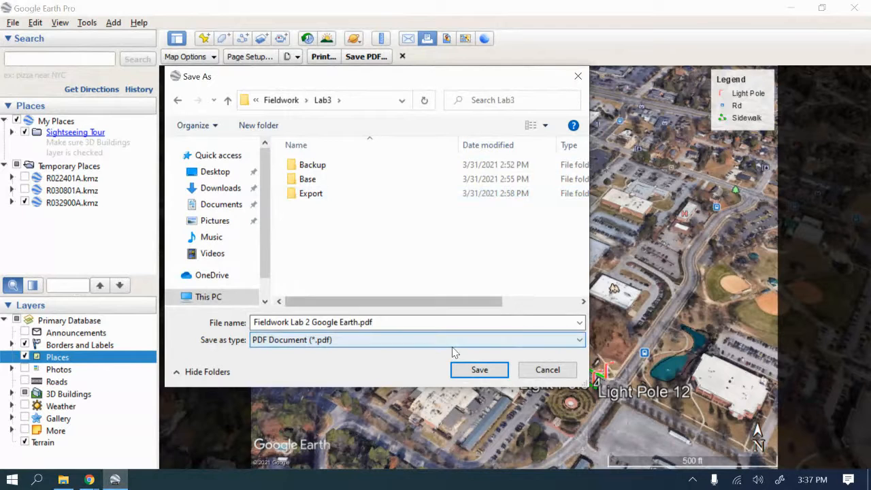
Step: Name the PDF Fieldwork Lab 3 Google Earth.pdf and save it in the Lab3 folder
left_click(308, 322)
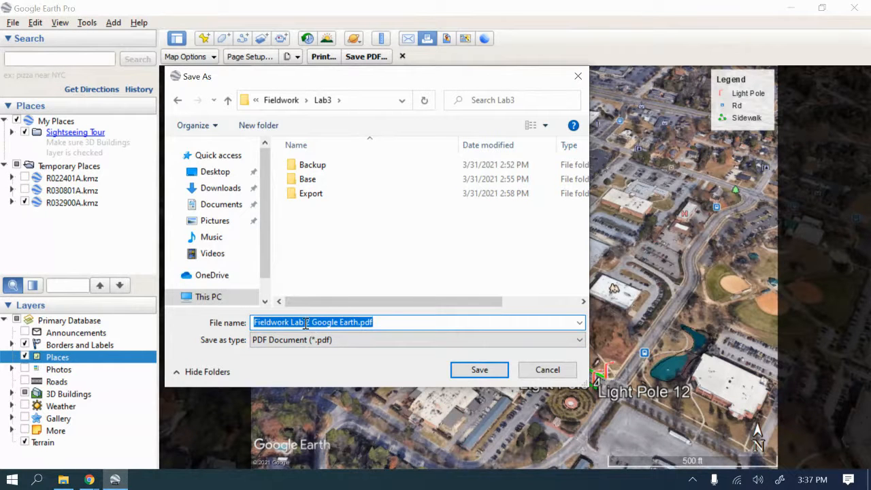
left_click(307, 323)
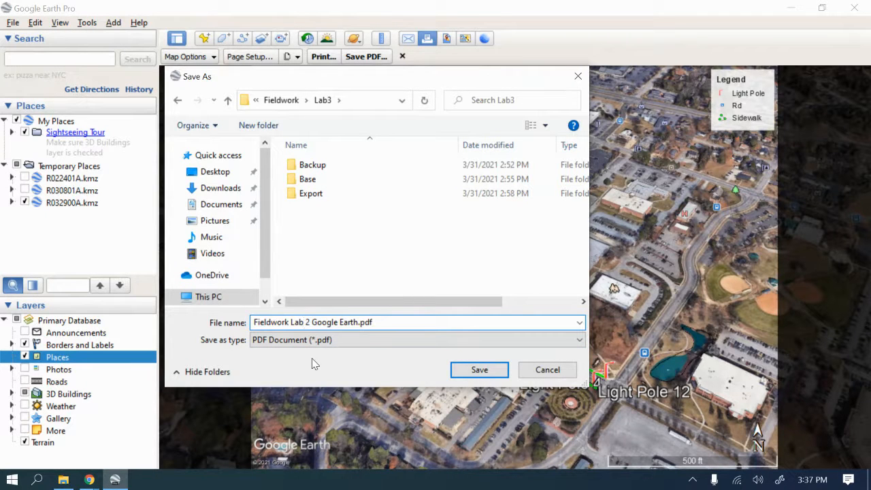
type("3")
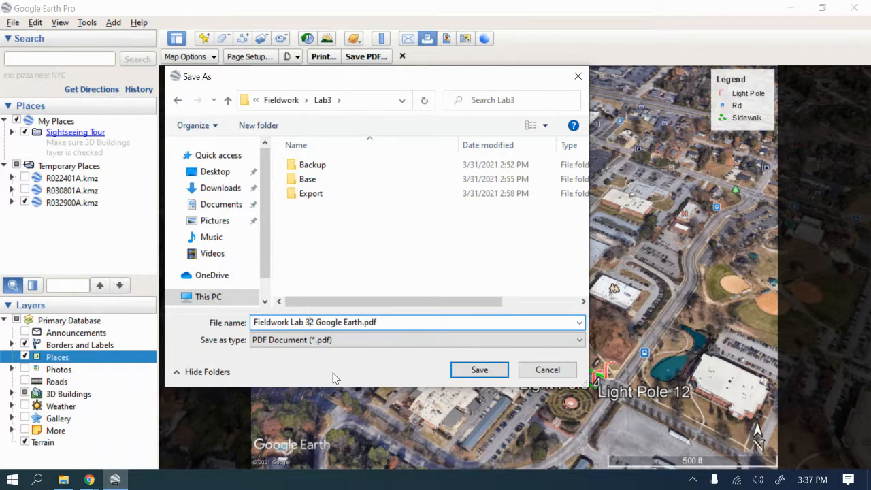
key("Delete")
left_click(479, 370)
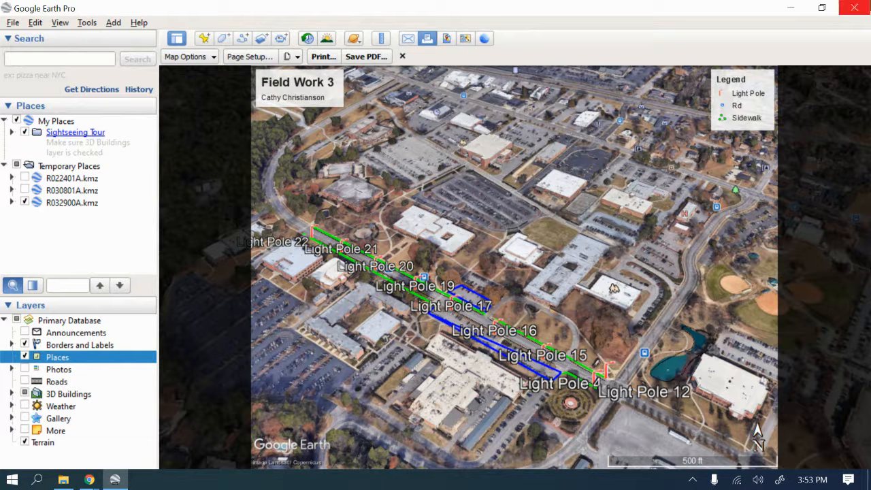
Step: Close Google Earth Pro, saving the temporary places to My Places, and close the Lab3 Export folder window
left_click(855, 10)
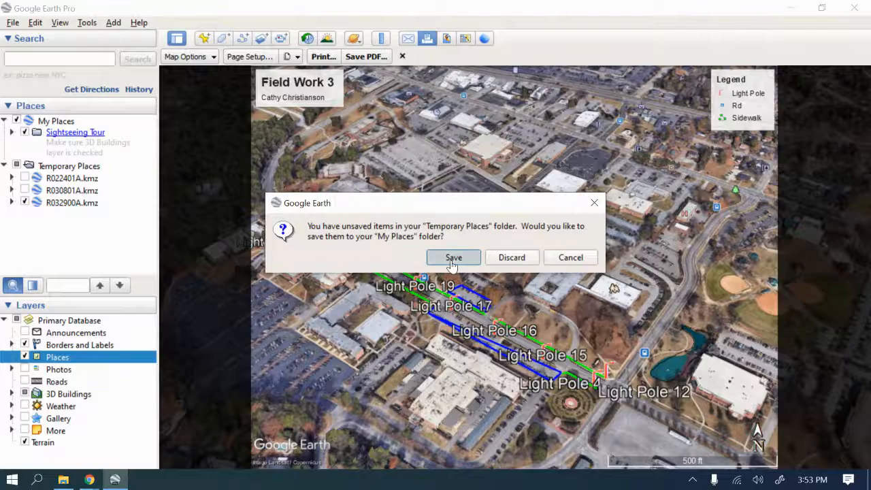
left_click(453, 262)
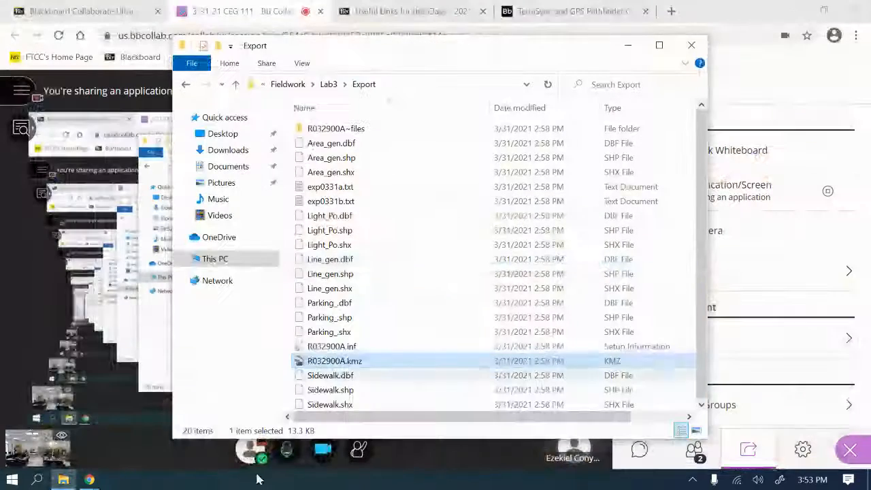
left_click(691, 45)
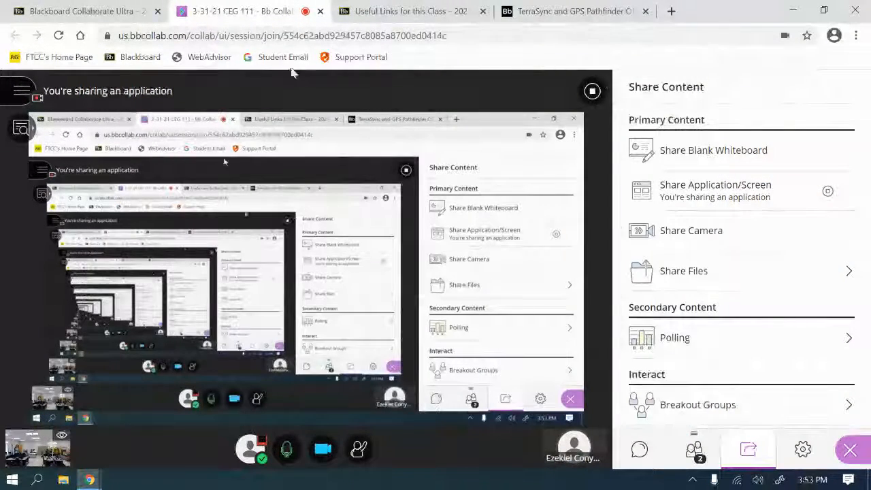